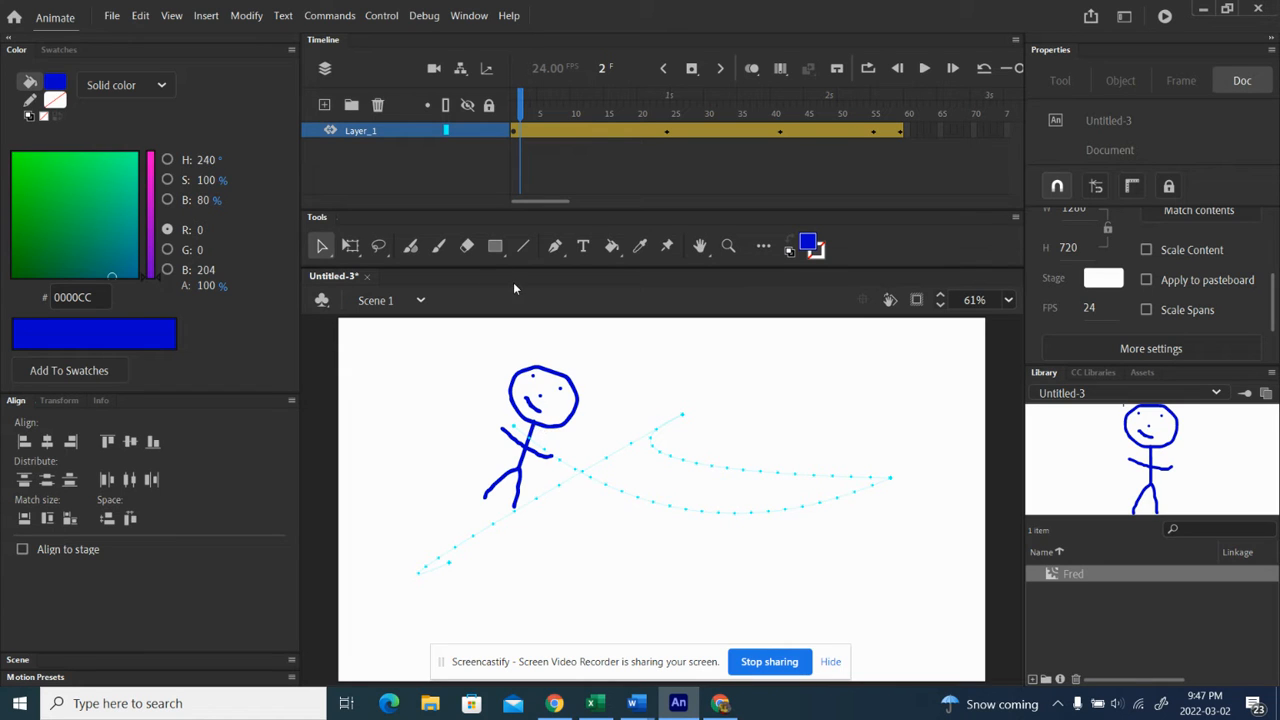
- Try to paint on the tweened stick figure with the Classic Brush and erase part of it on frame 2
left_click(439, 250)
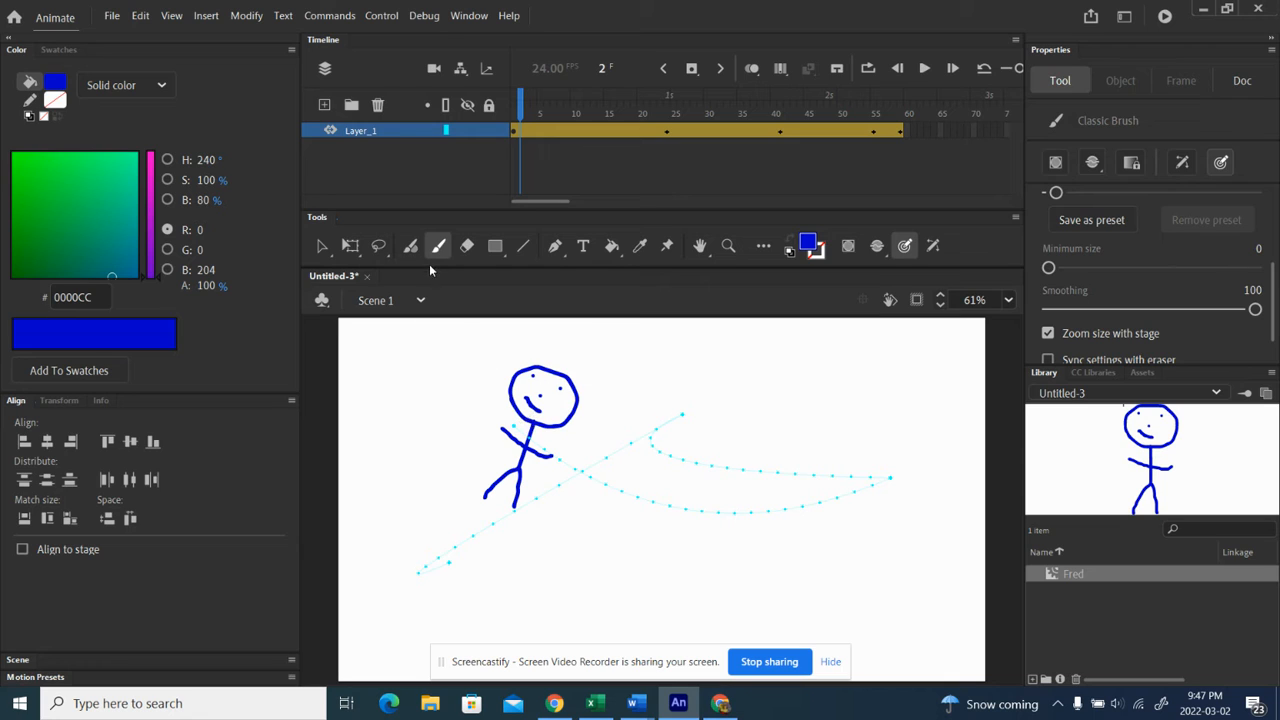
left_click(563, 386)
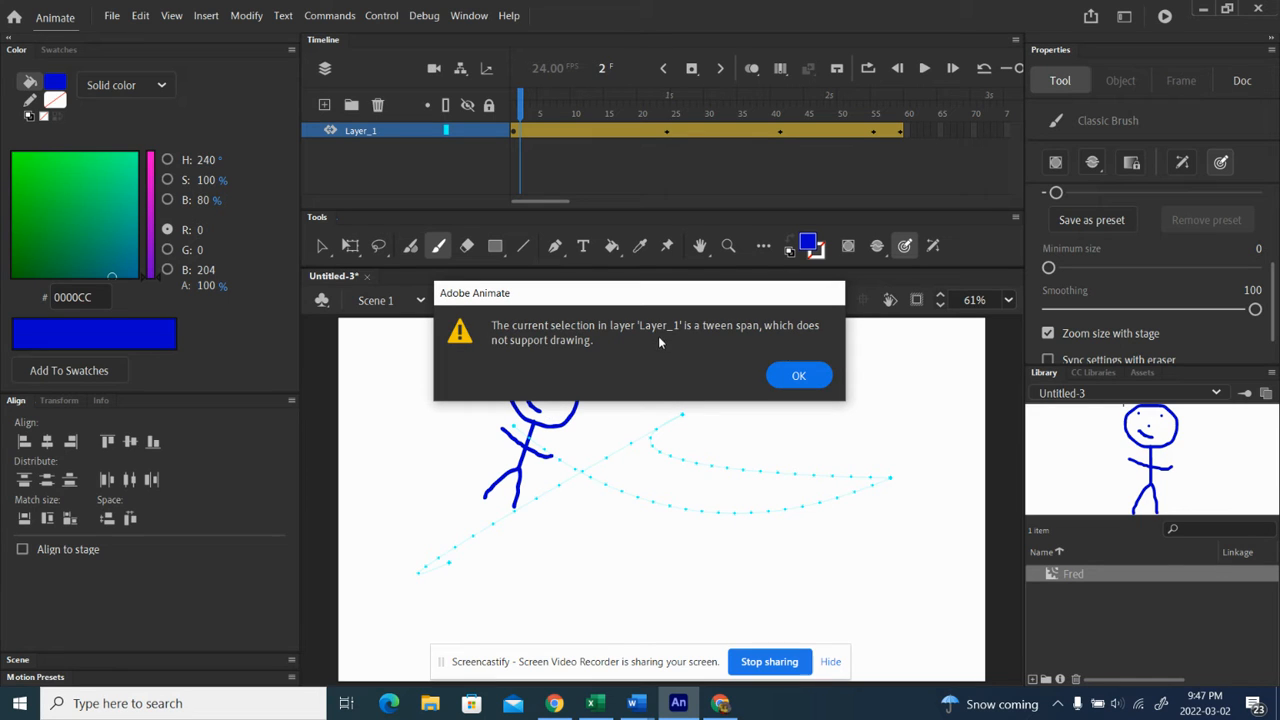
left_click(799, 375)
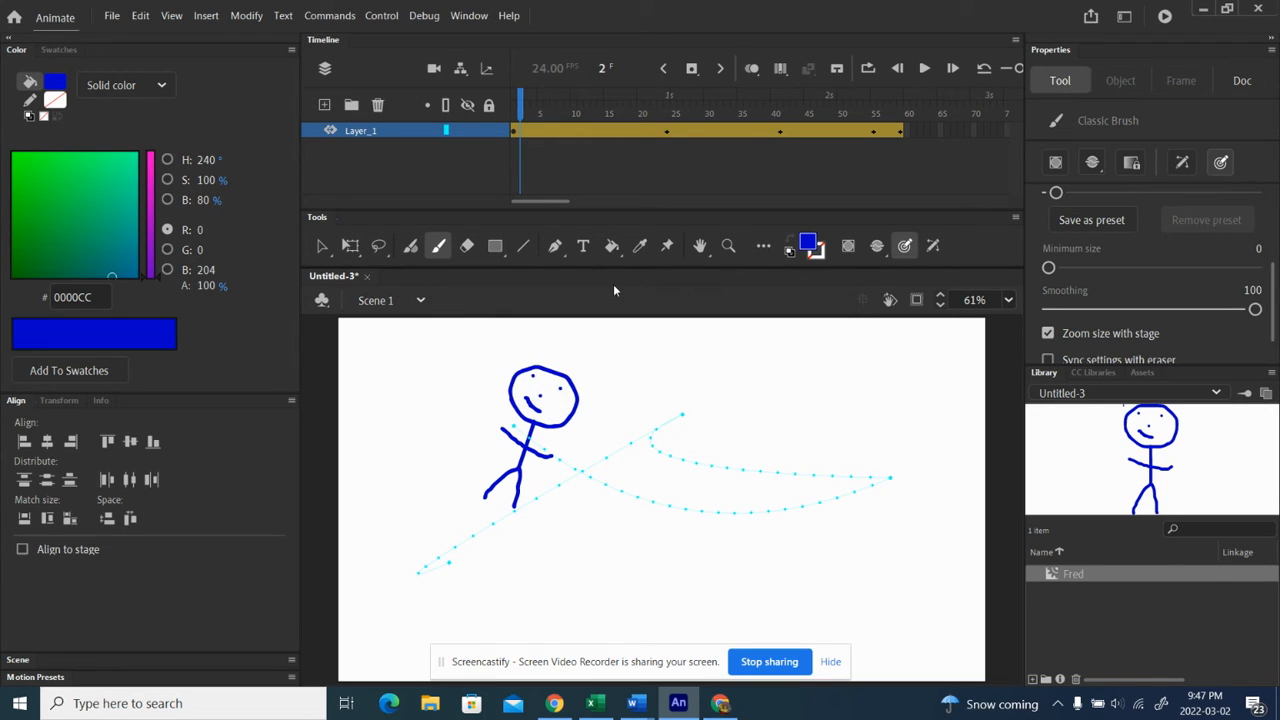
left_click(467, 246)
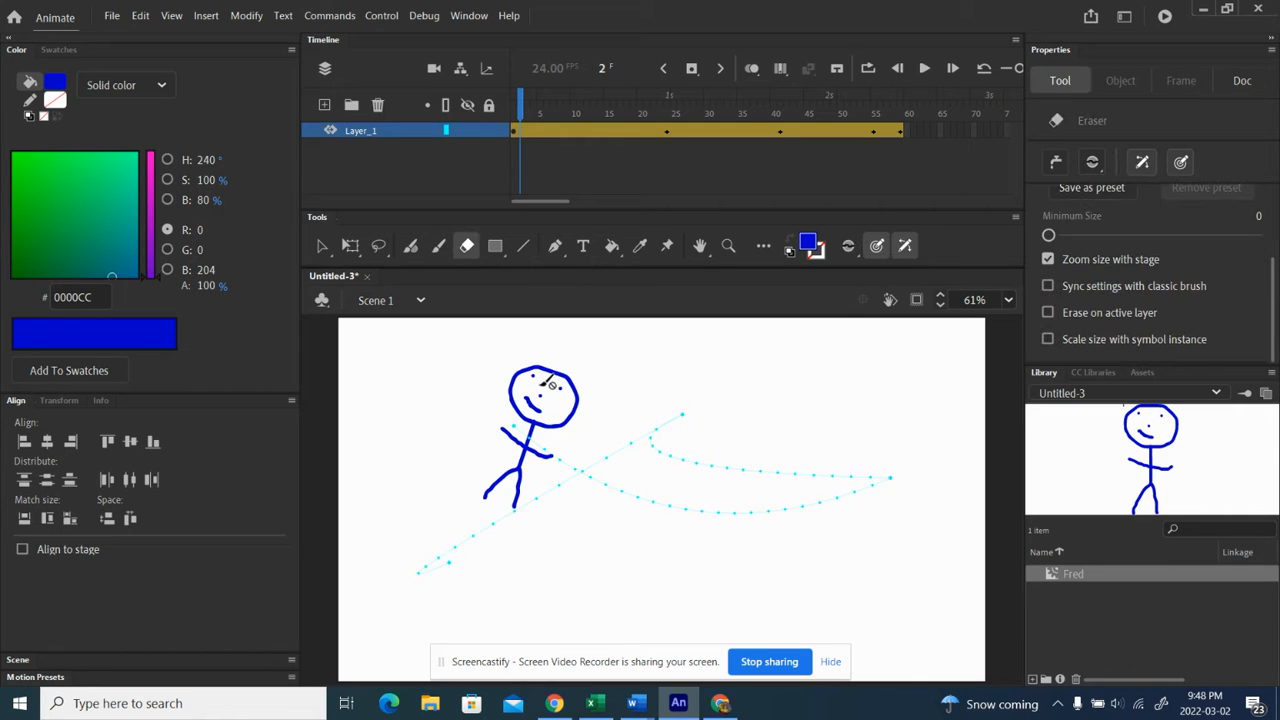
left_click(550, 412)
left_click(804, 375)
- Return to frame 1 and open the Fred symbol for editing from the stage, with nothing selected inside it
left_click_drag(521, 104, 514, 133)
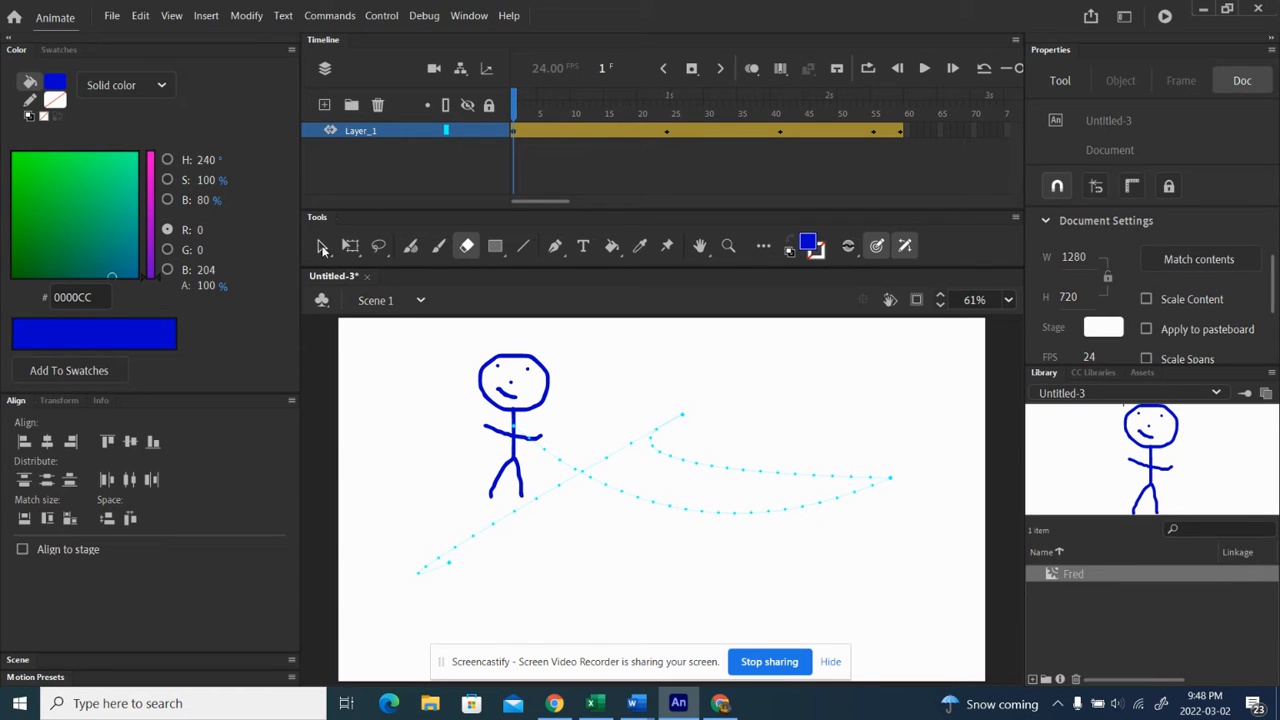
left_click(322, 247)
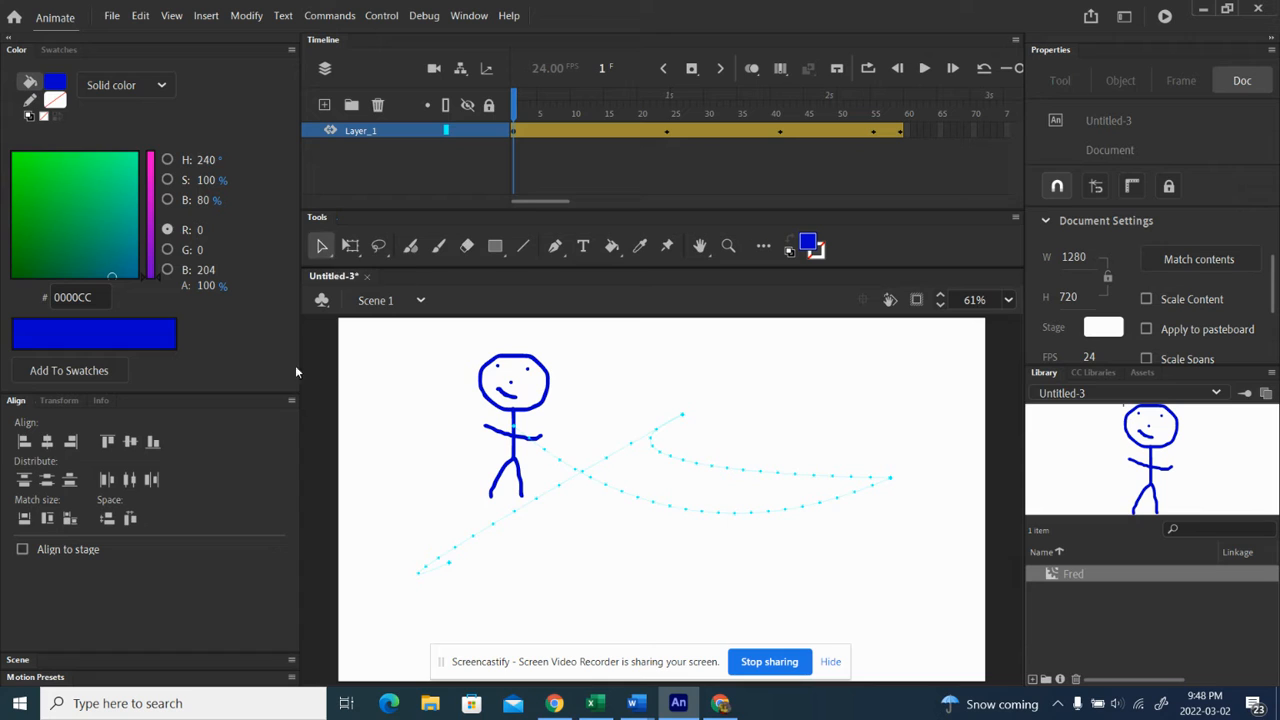
left_click(504, 412)
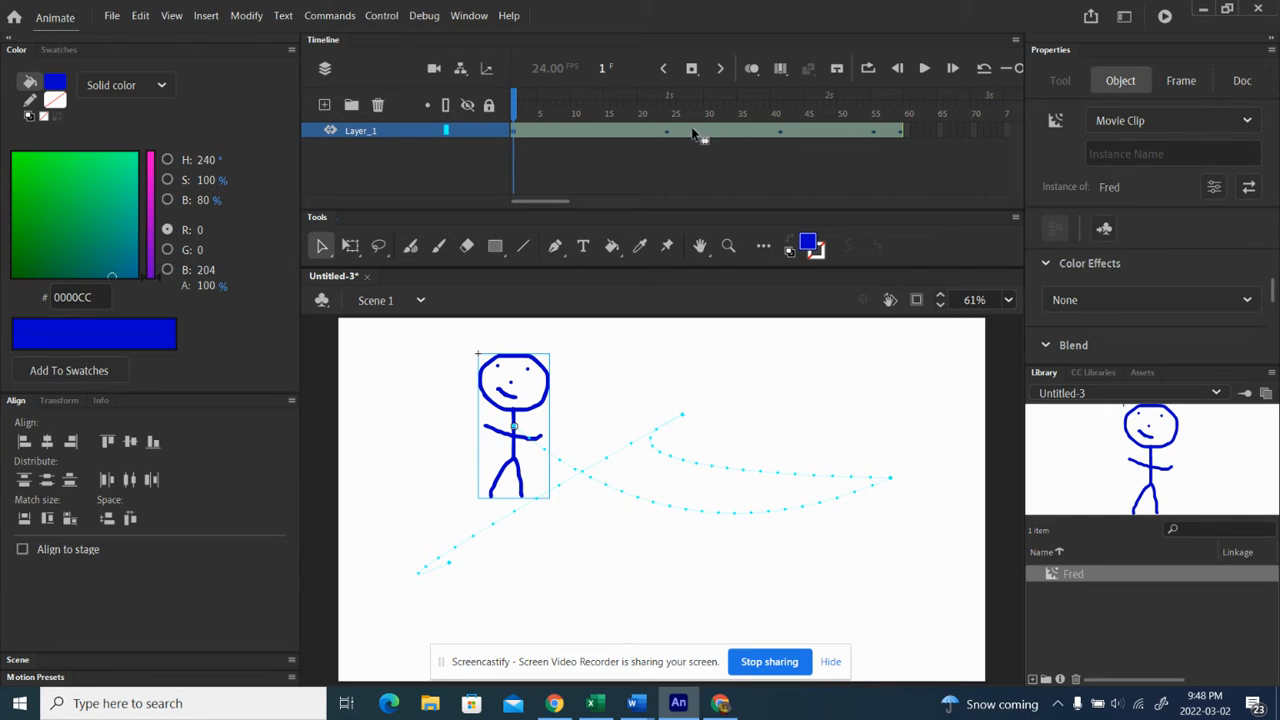
double_click(514, 420)
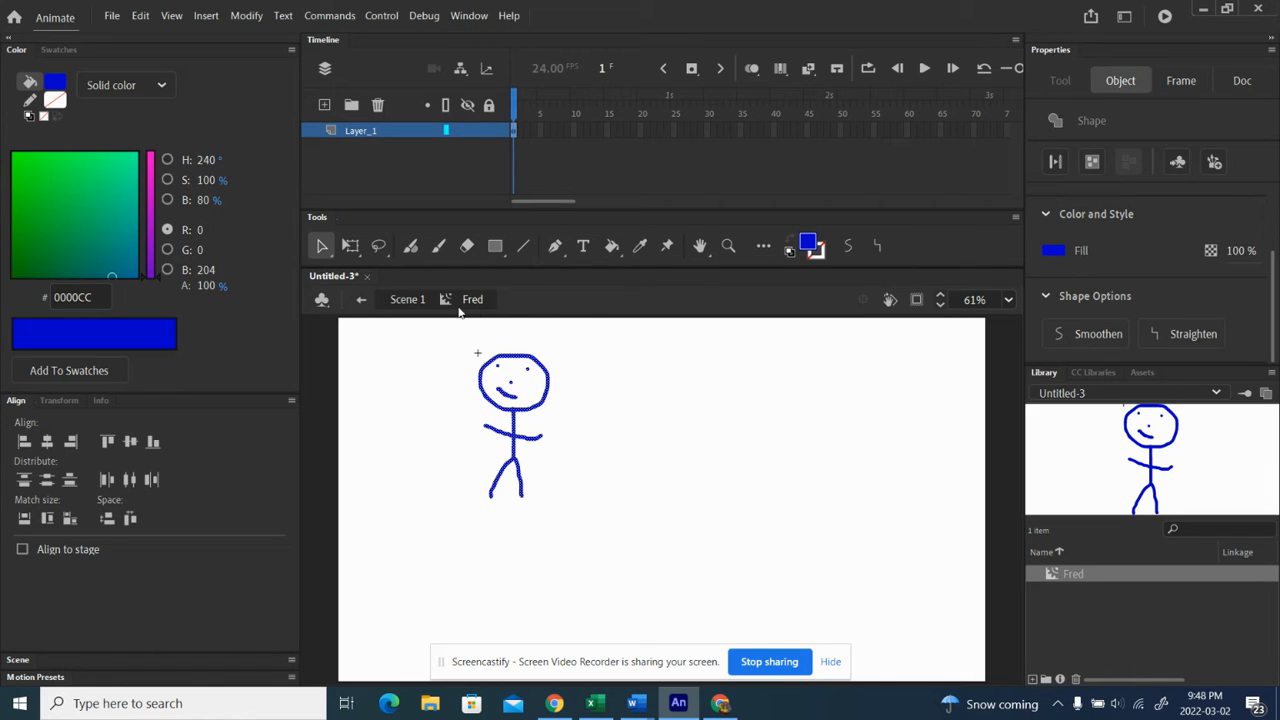
left_click(619, 376)
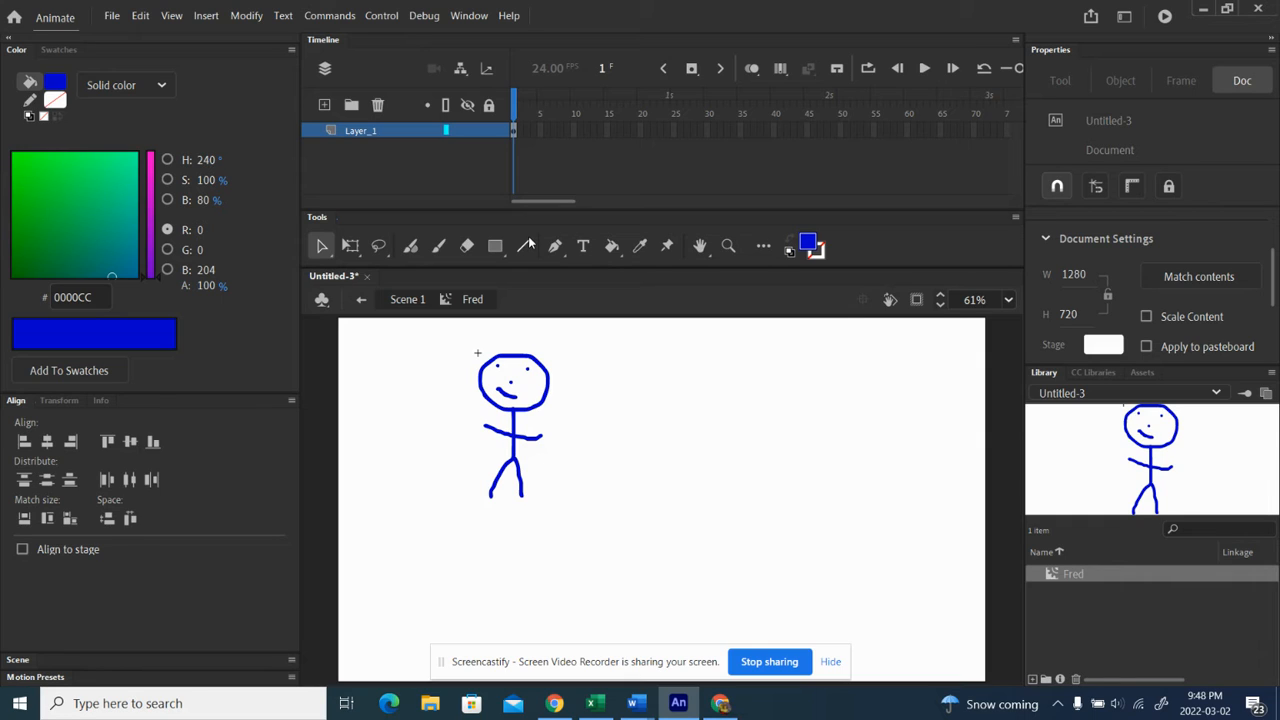
- Insert a keyframe at frame 2 of Fred and, with onion skinning on, erase the legs and redraw them slightly closer together
key("F6")
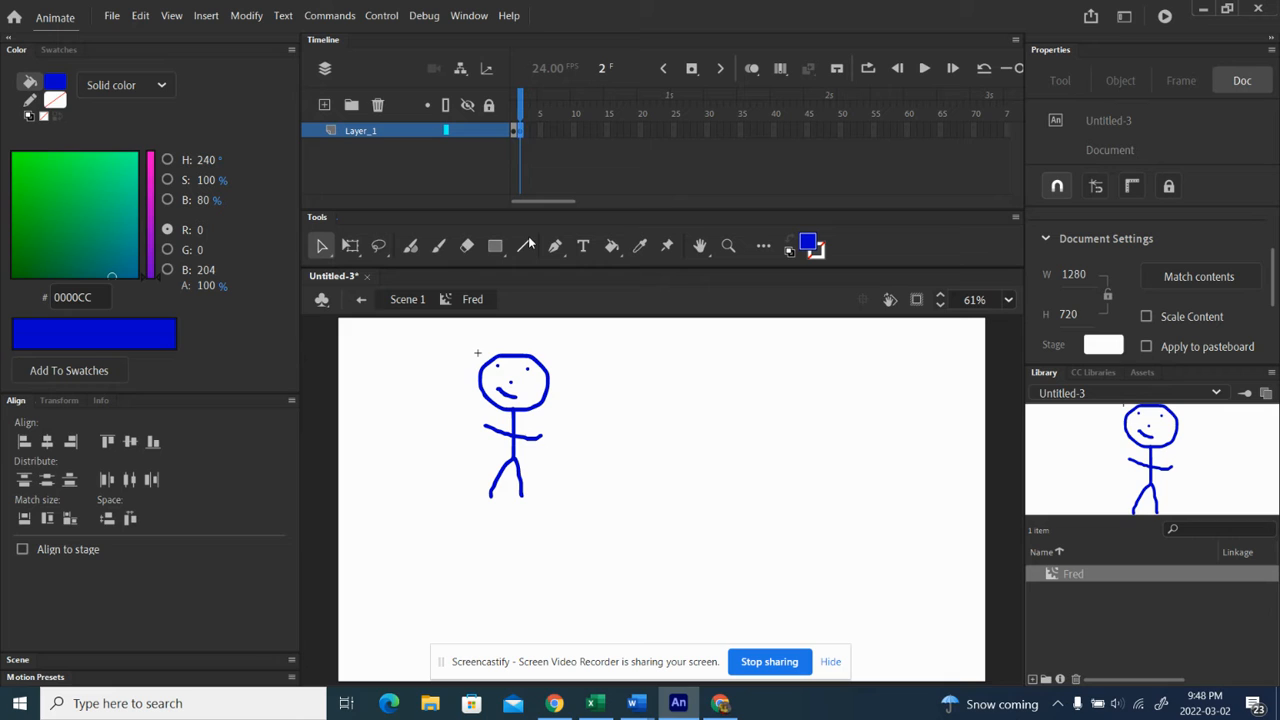
left_click(752, 69)
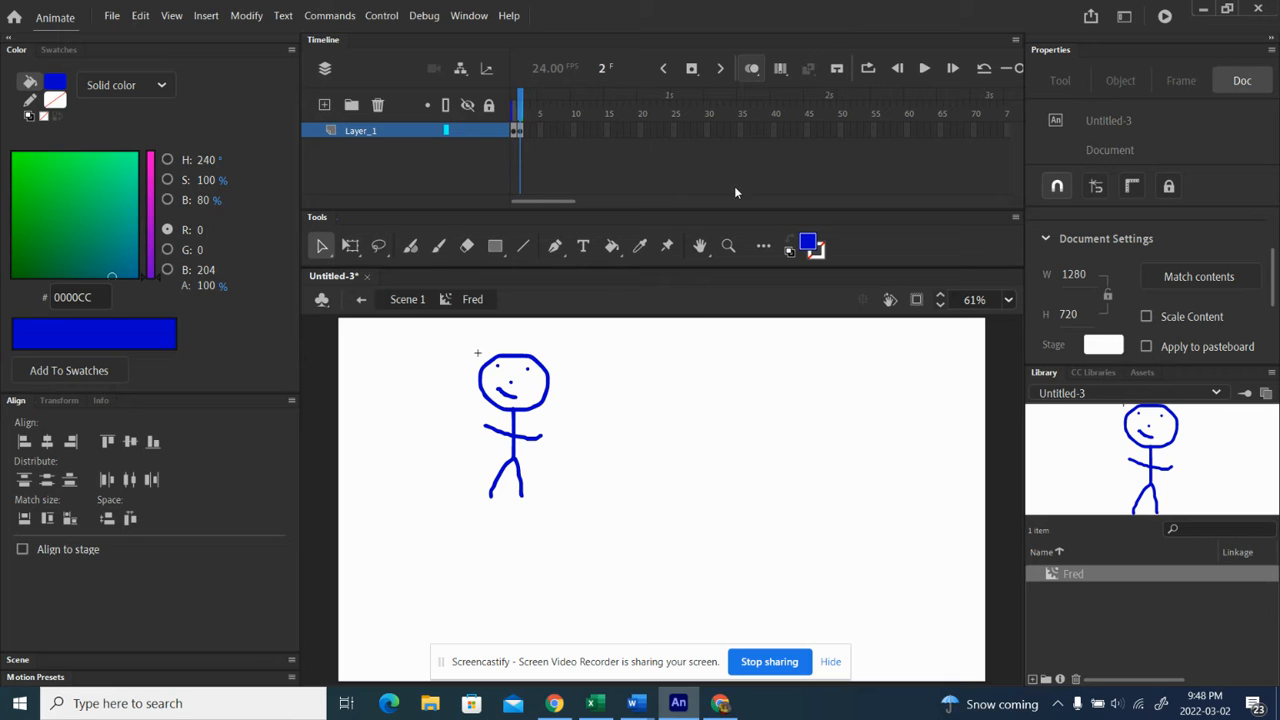
left_click(466, 246)
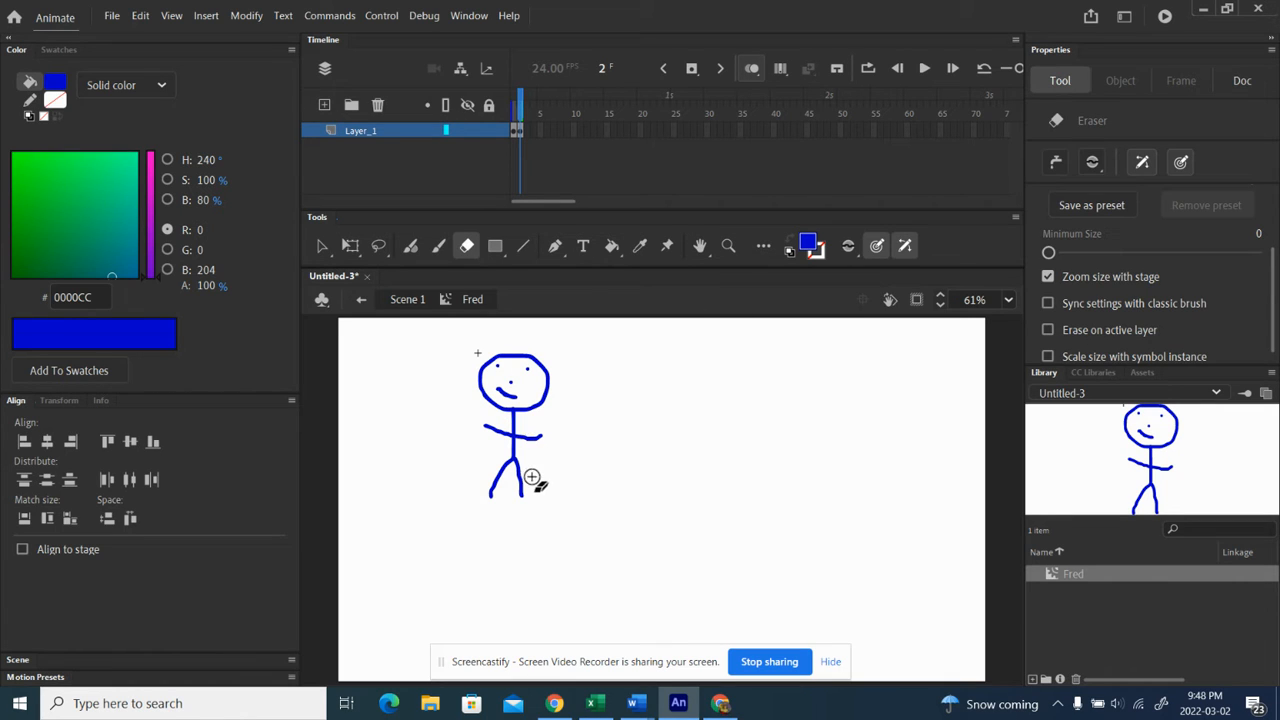
left_click_drag(529, 506, 519, 478)
key("ctrl+z")
left_click_drag(534, 554, 508, 507)
left_click(439, 250)
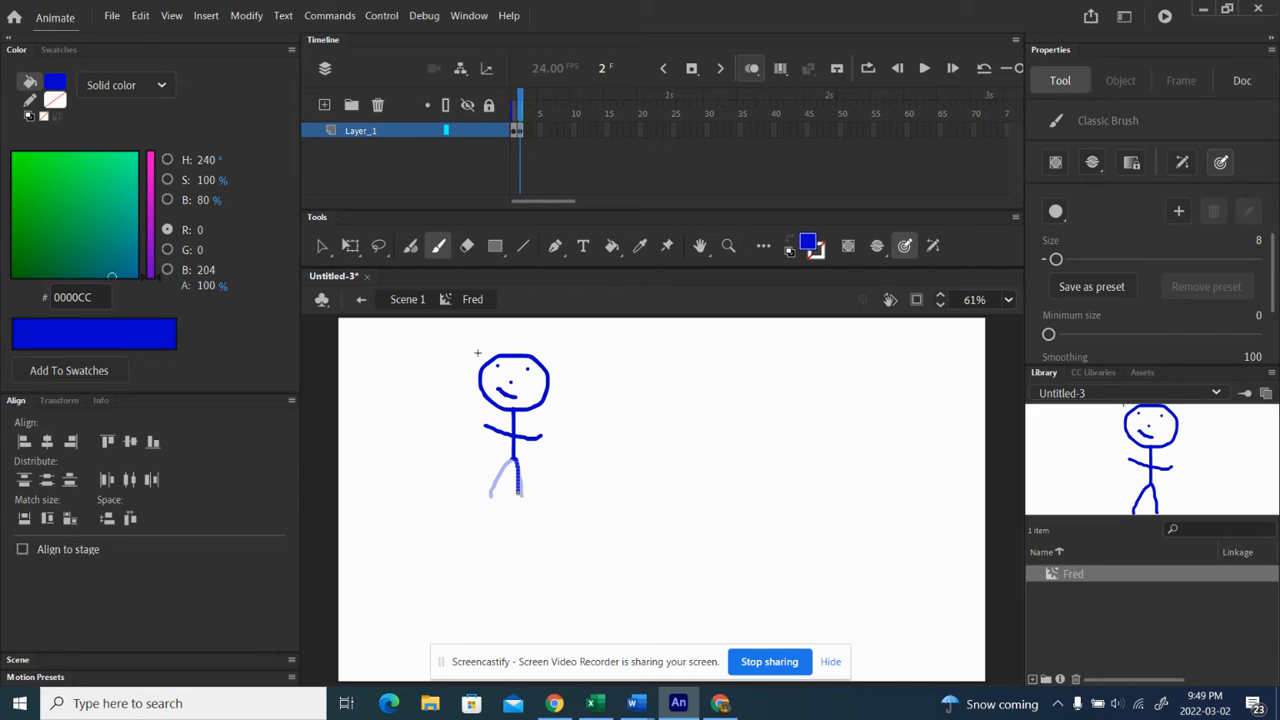
left_click_drag(518, 493, 519, 494)
- Insert a keyframe at frame 3, redraw the legs almost parallel beneath the body, and turn onion skinning off
key("F6")
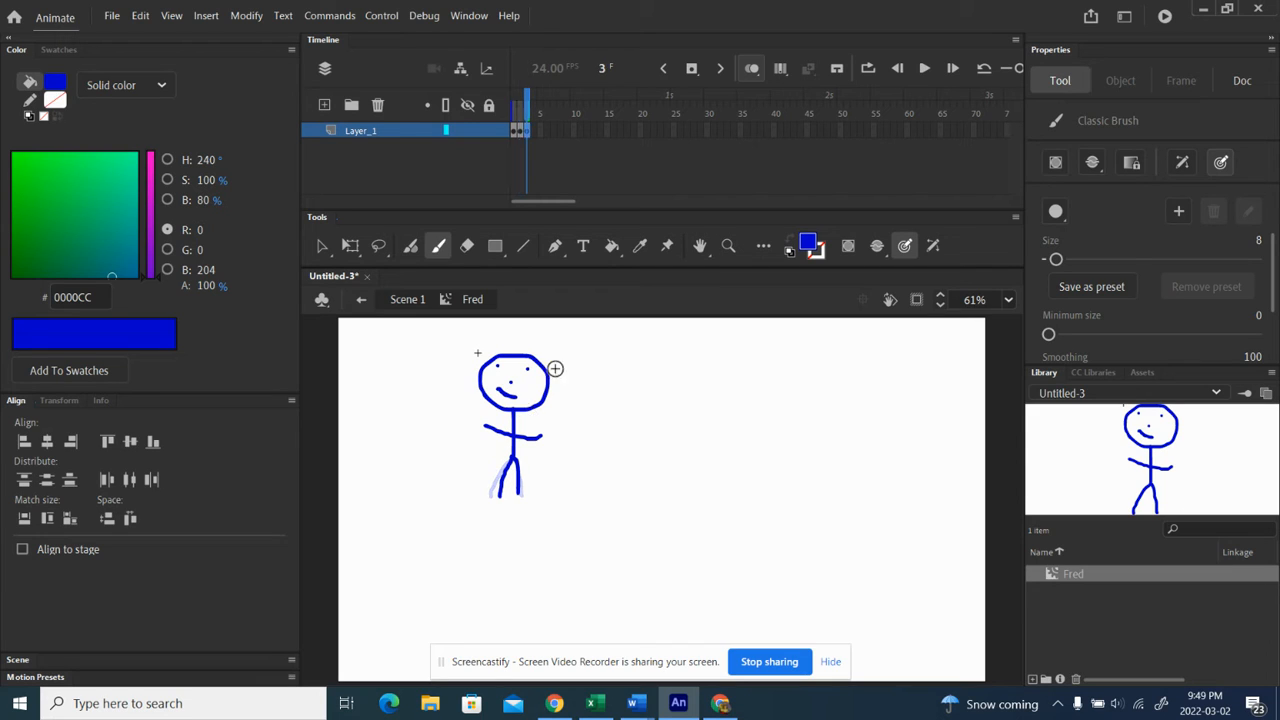
key("e")
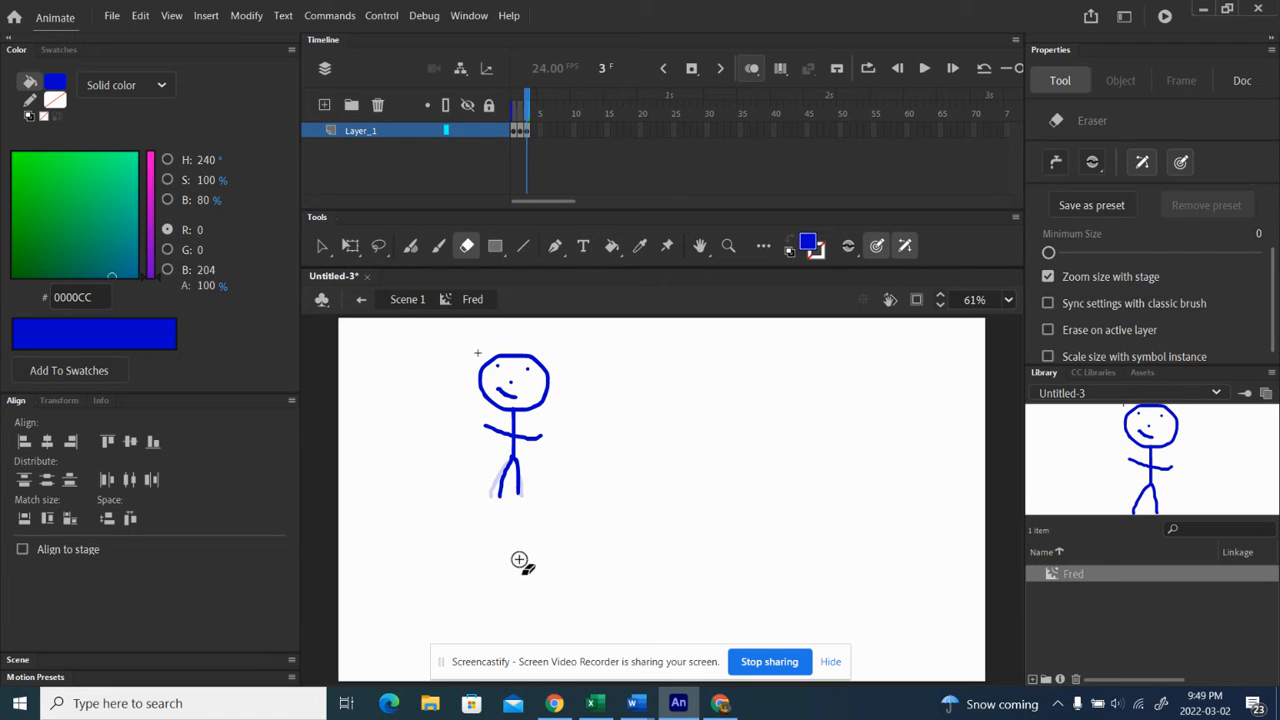
left_click_drag(510, 517, 508, 490)
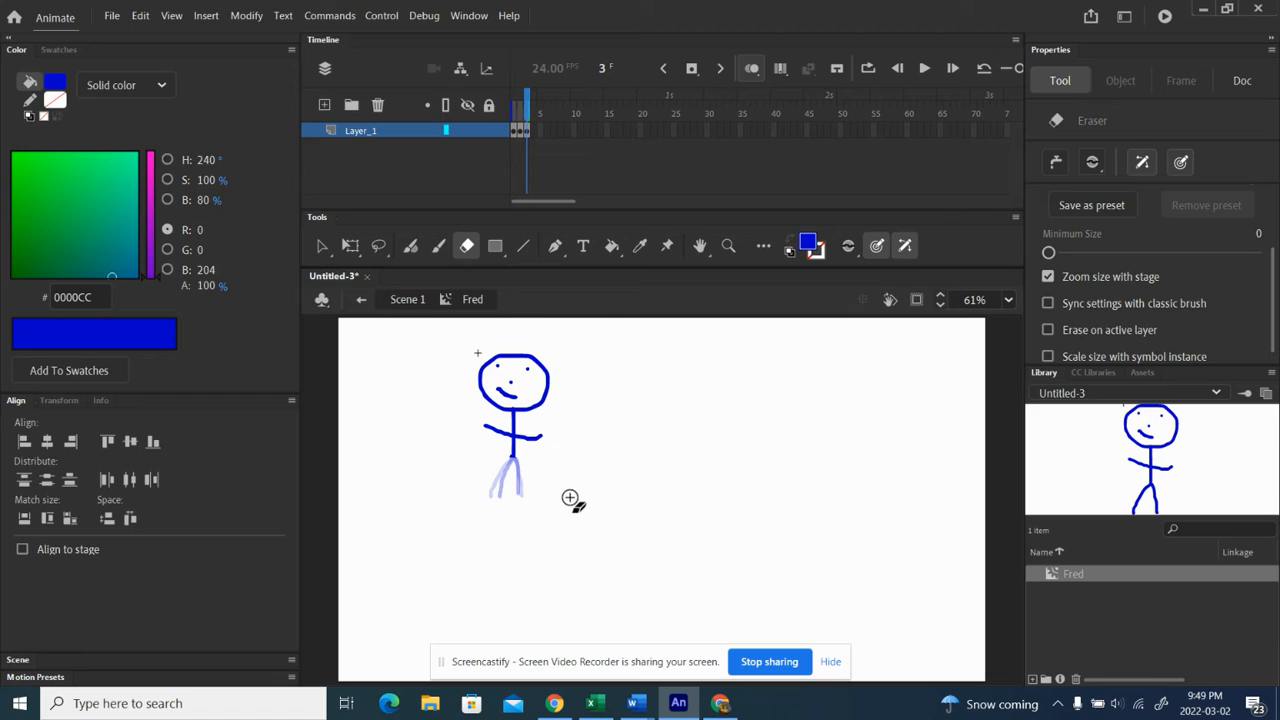
key("b")
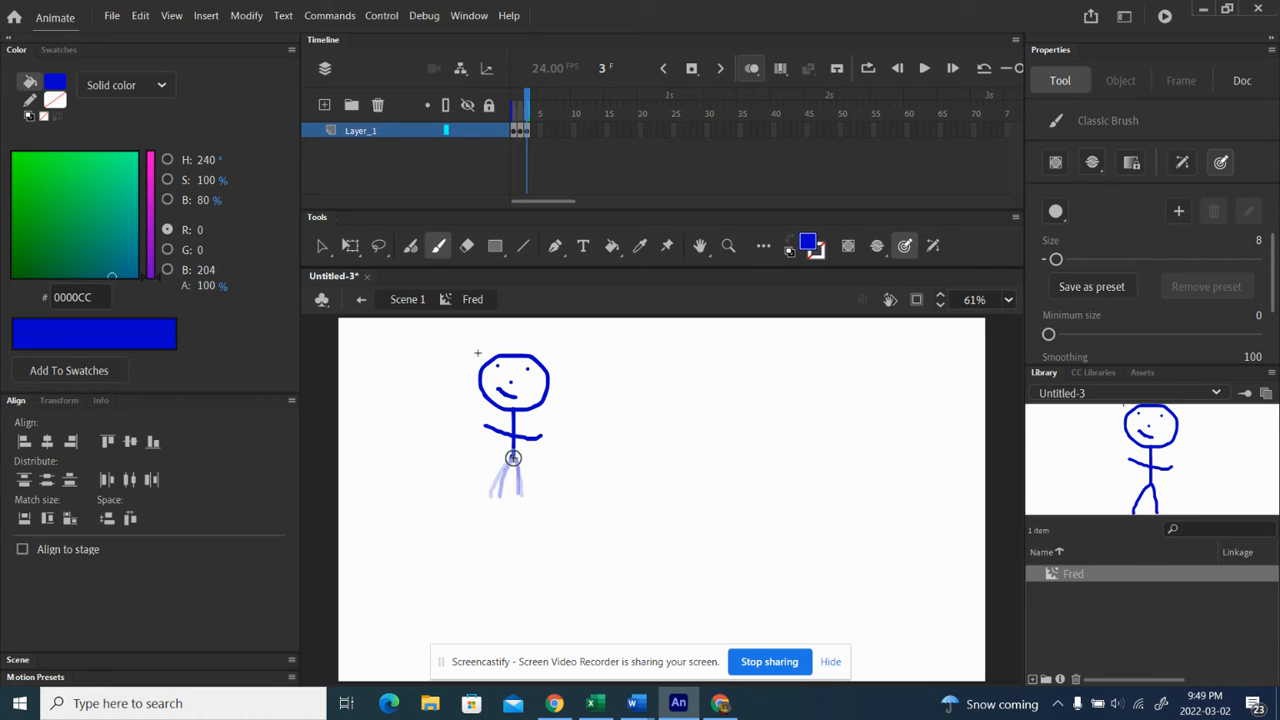
left_click_drag(512, 457, 505, 498)
left_click(745, 74)
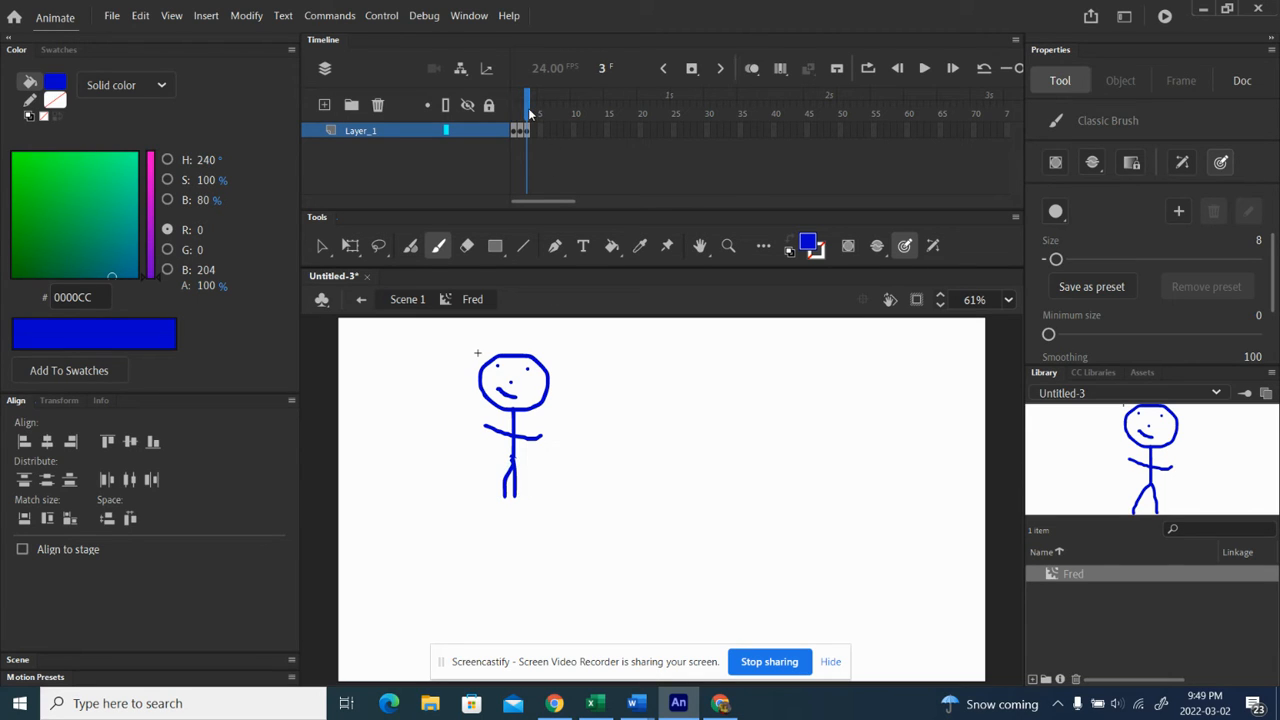
mouse_move(530, 113)
left_mouse_down()
mouse_move(514, 114)
mouse_move(530, 116)
mouse_move(514, 135)
mouse_move(535, 140)
mouse_move(521, 135)
left_mouse_up()
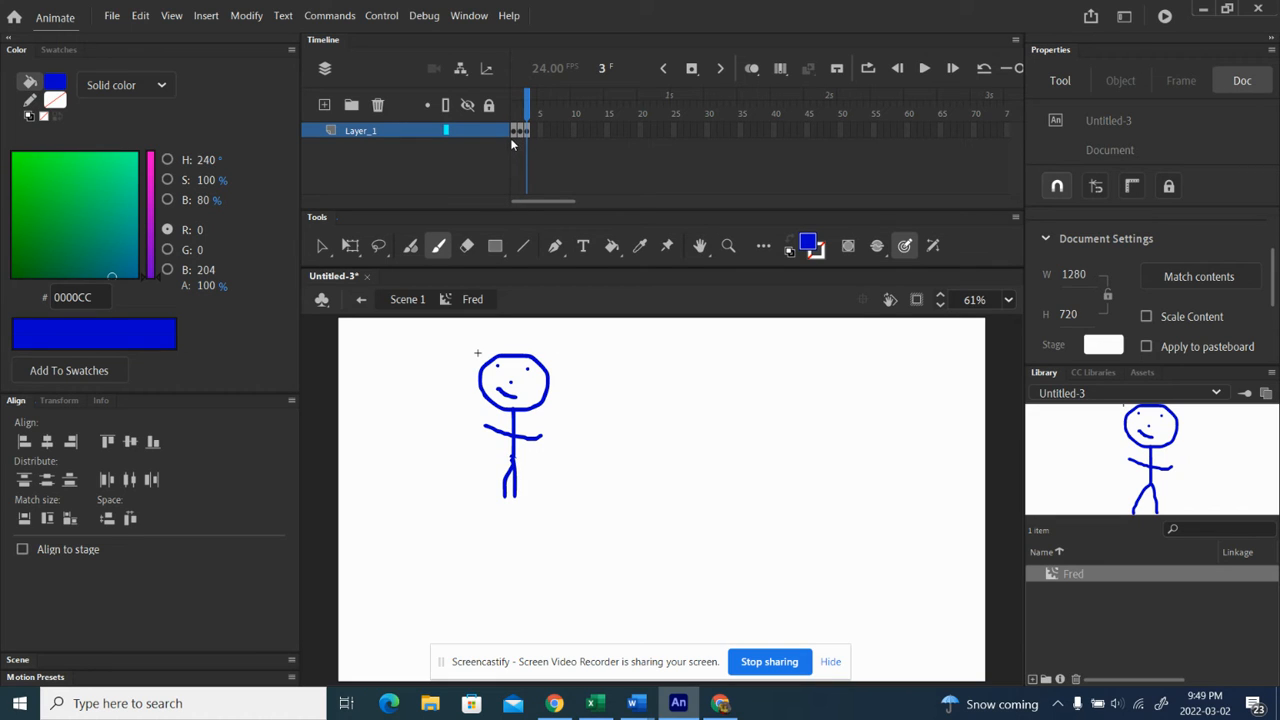
- Extend each of the three leg-pose keyframes in Fred to three frames, so the poses start at frames 1, 4 and 7
left_click(512, 131)
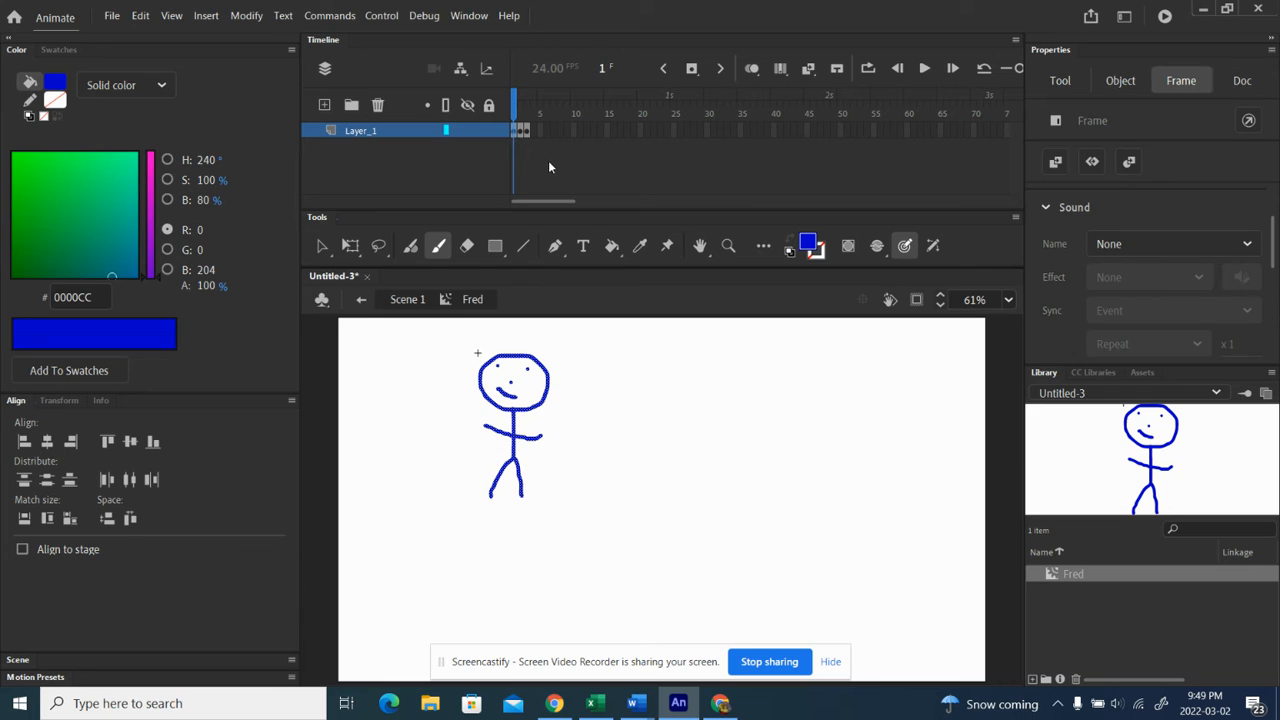
left_click(533, 131)
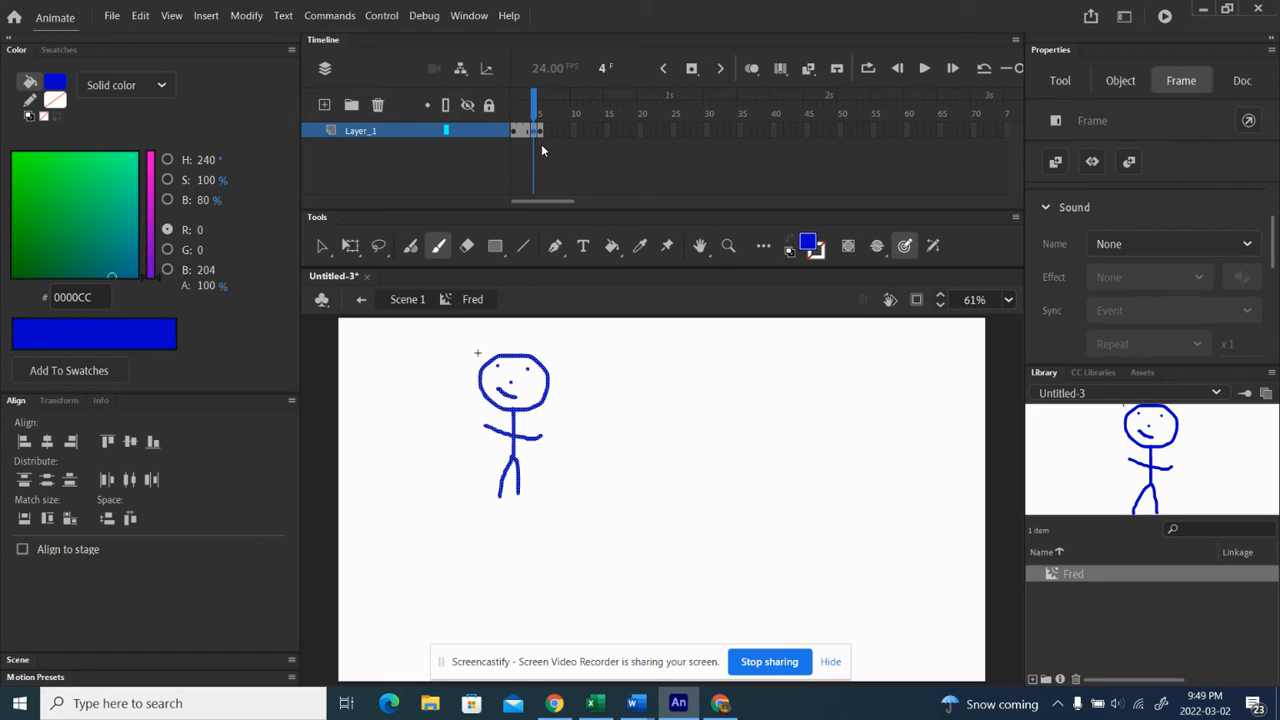
left_click(554, 131)
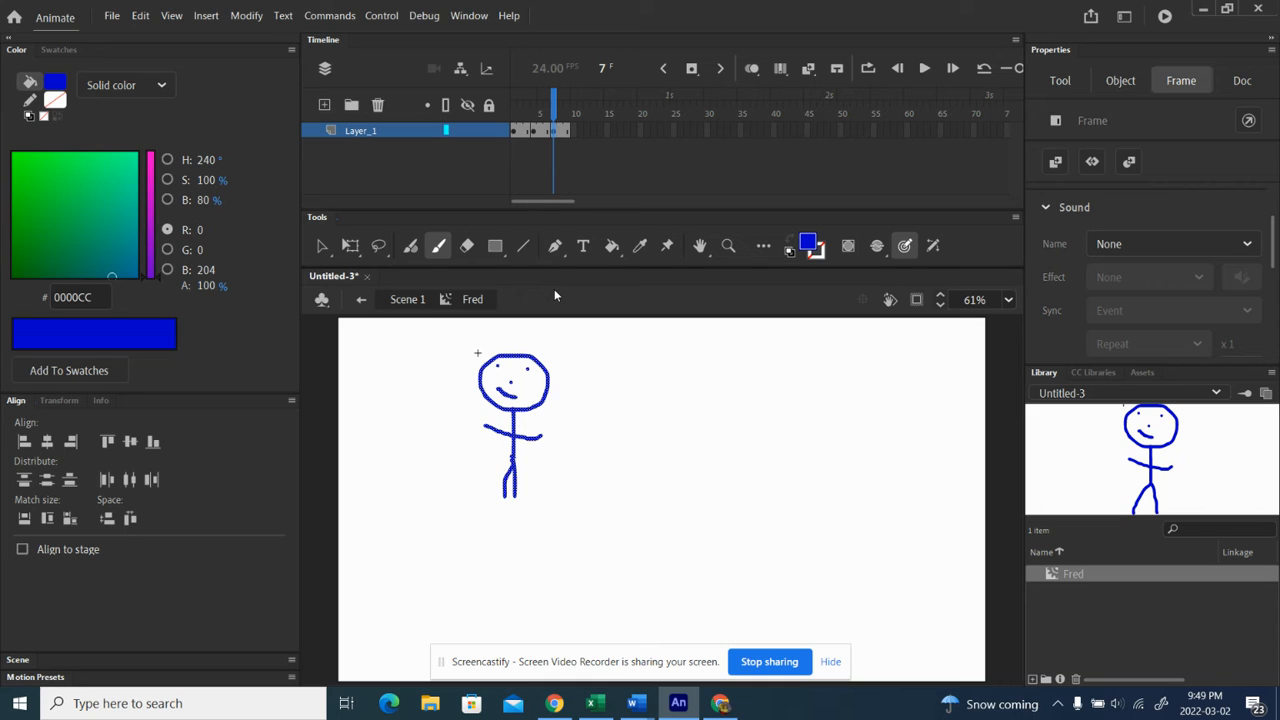
- Go back to Scene 1 and change the Fred instance's type to Graphic on the first frame
left_click(407, 300)
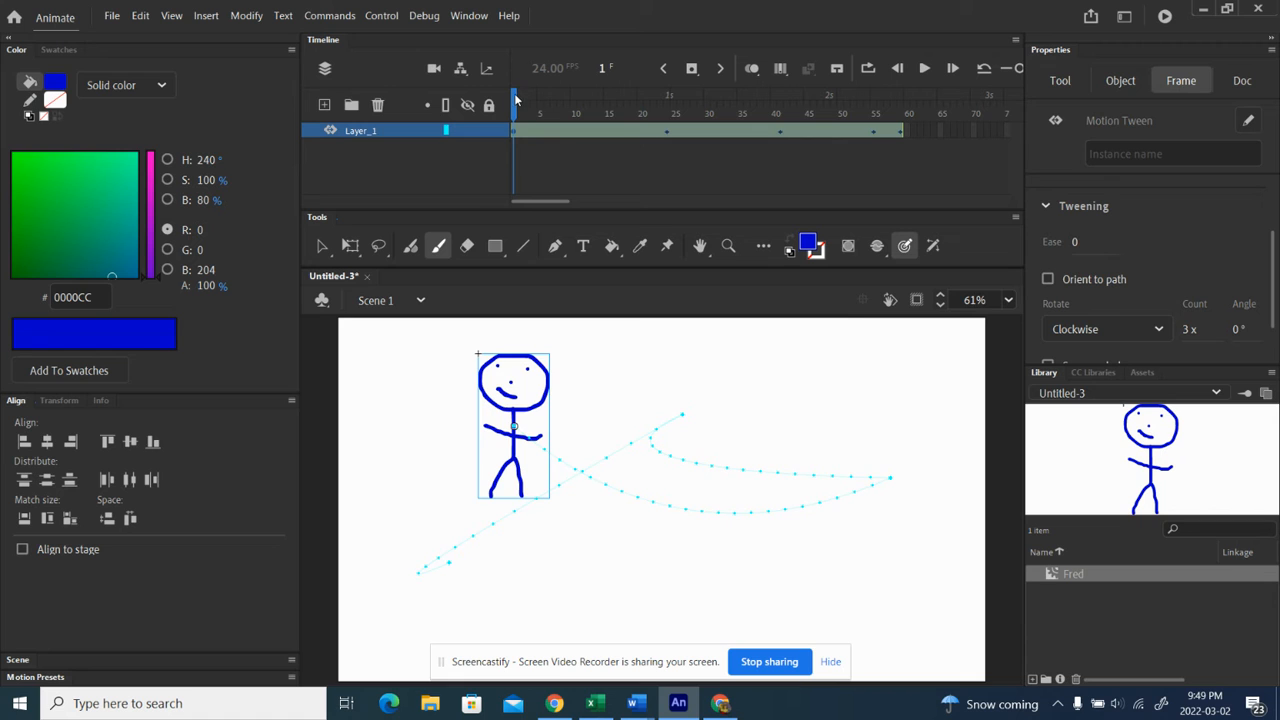
left_click_drag(515, 100, 456, 206)
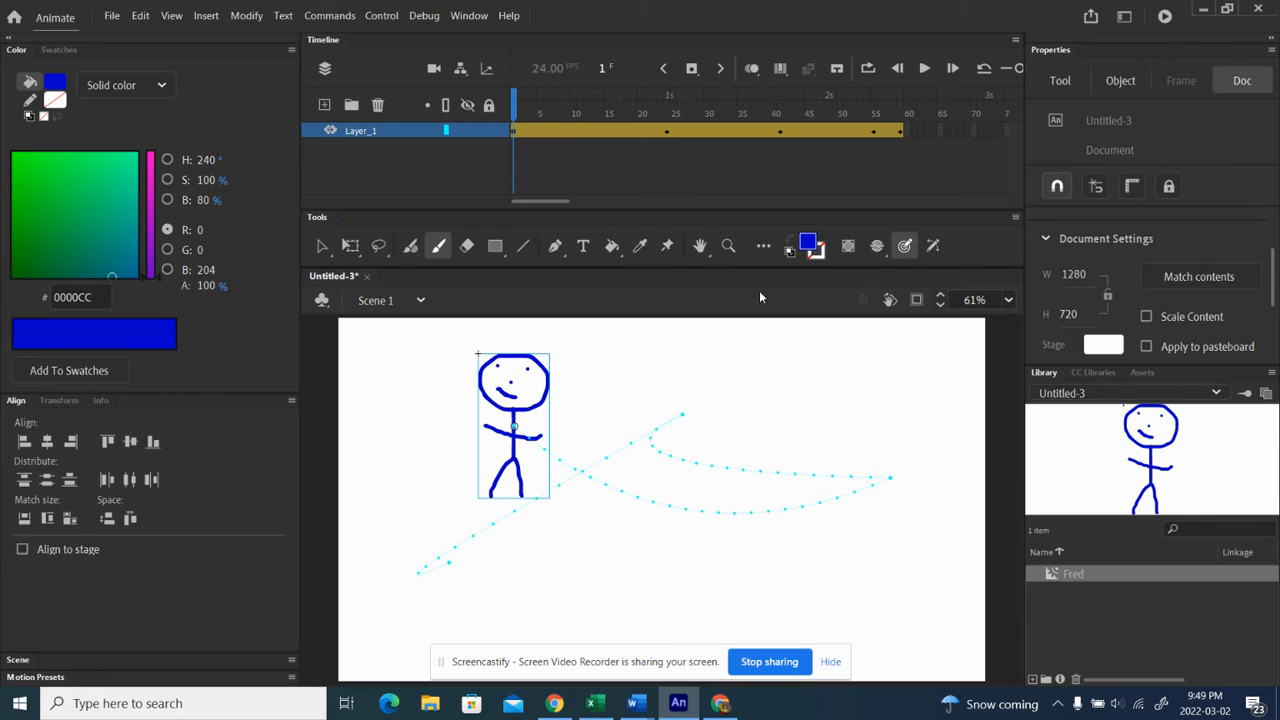
left_click(321, 246)
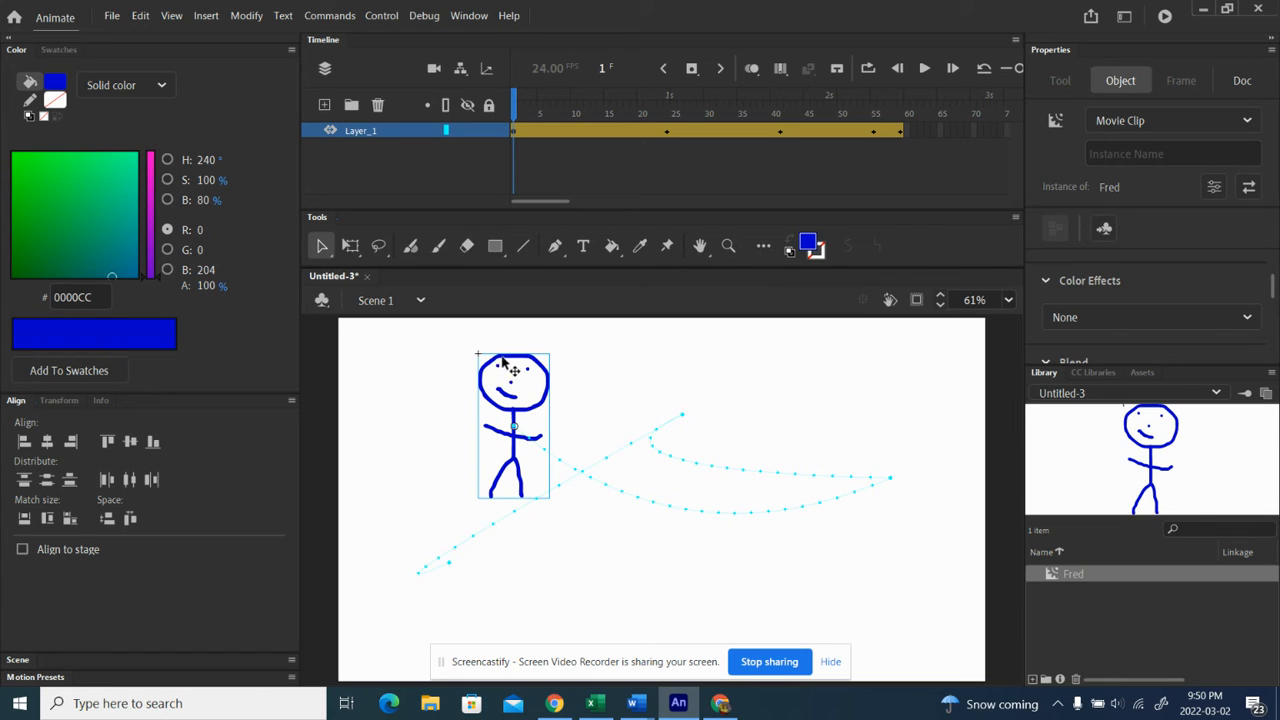
left_click(503, 362)
left_click(1173, 120)
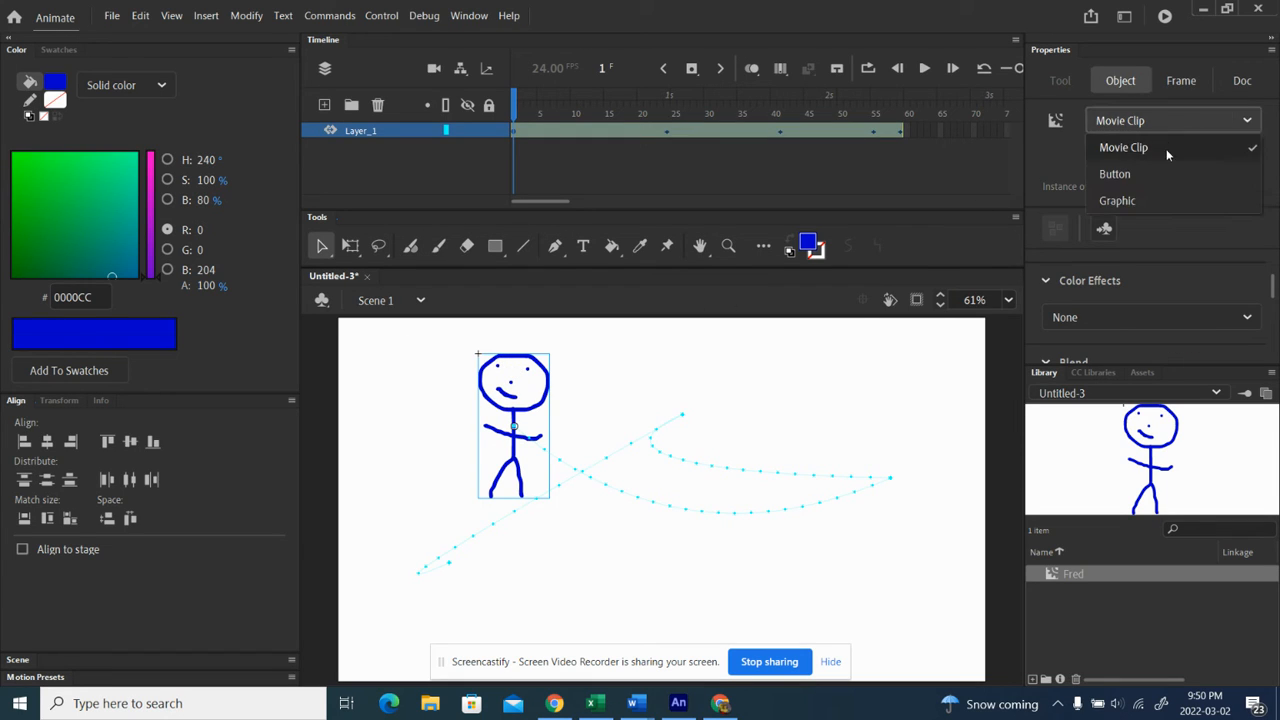
left_click(1140, 200)
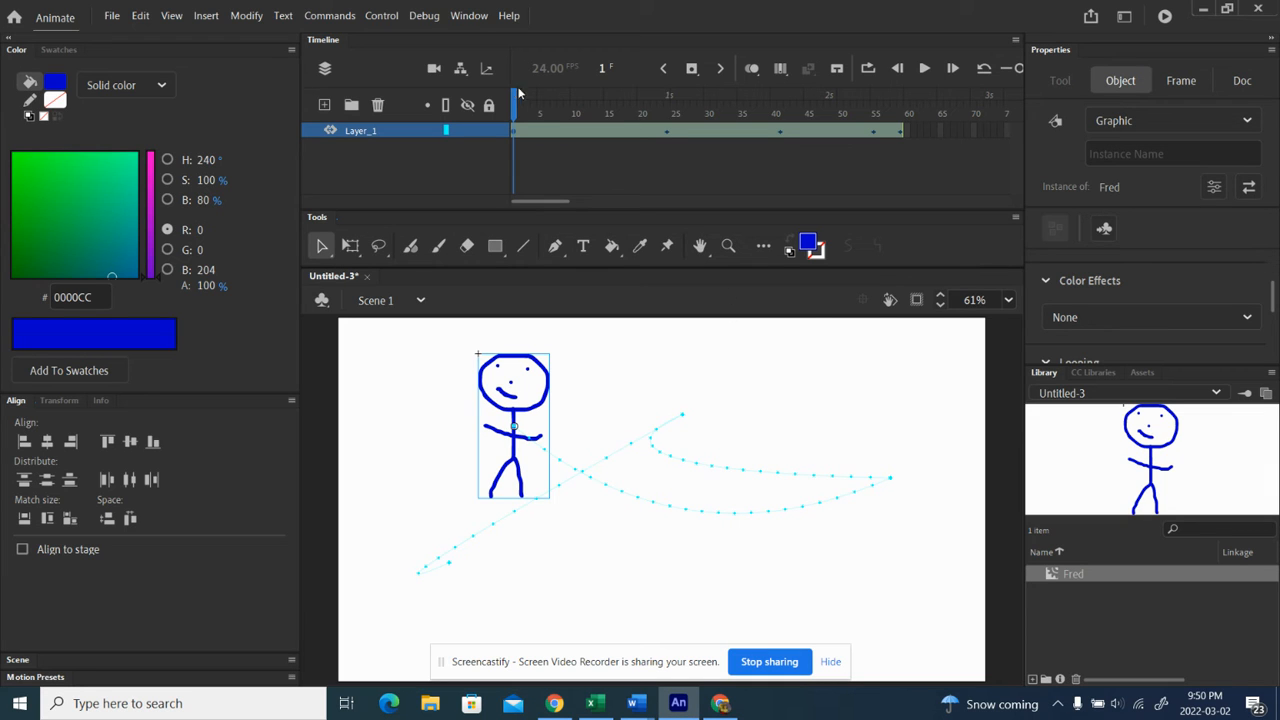
- Preview the leg movement along the tween up to frame 41, and test the movie
left_click_drag(516, 105, 780, 150)
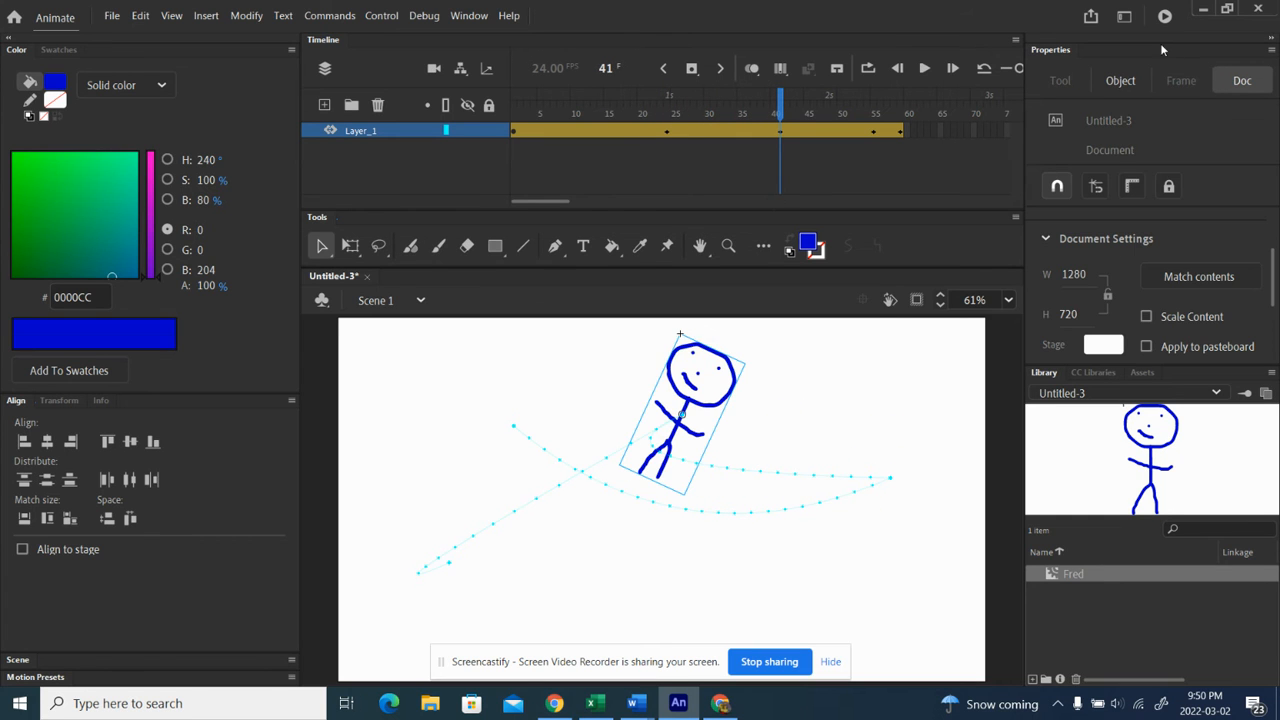
left_click(1165, 17)
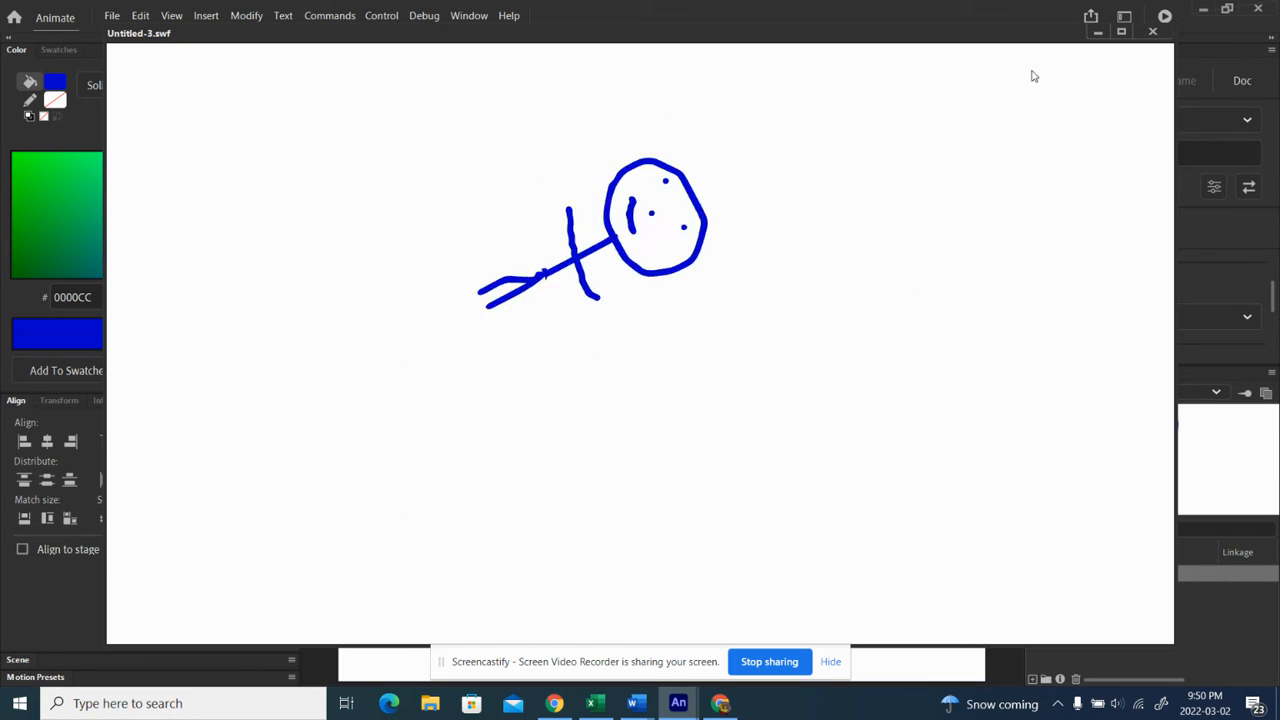
left_click(1163, 33)
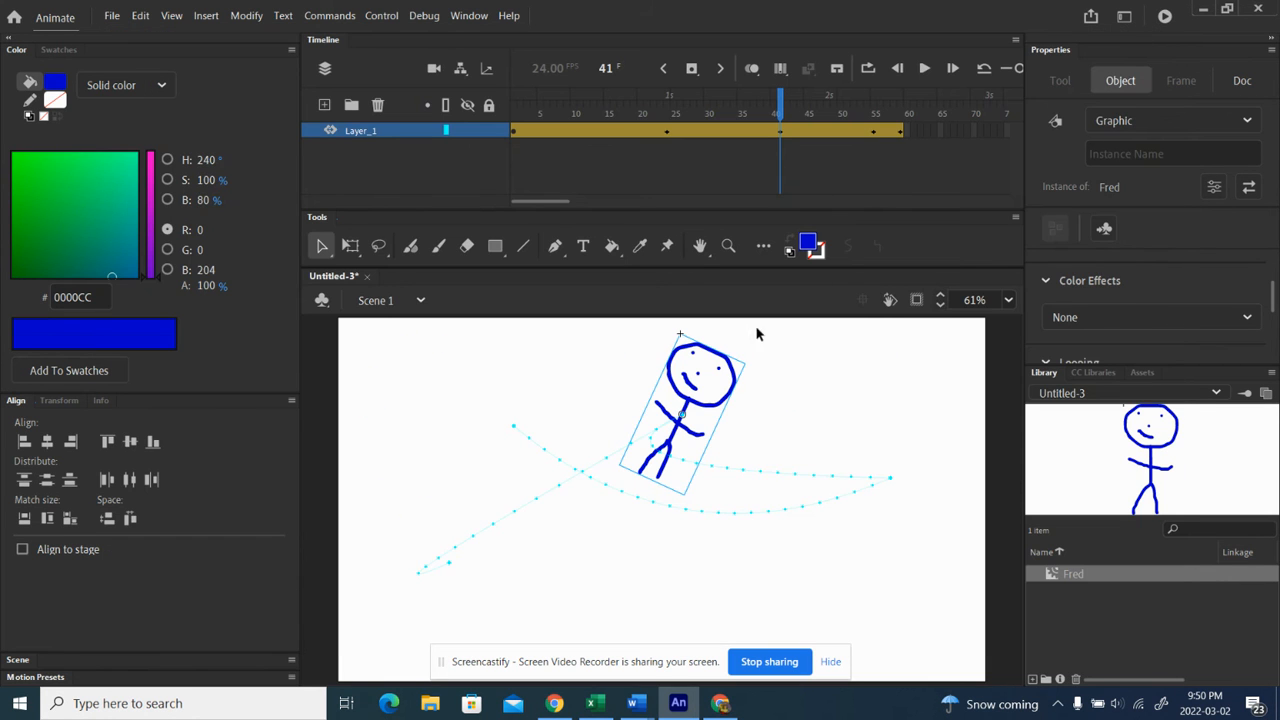
- Extend the Layer_1 motion tween to frame 86 and test the movie again
left_click_drag(560, 202, 592, 203)
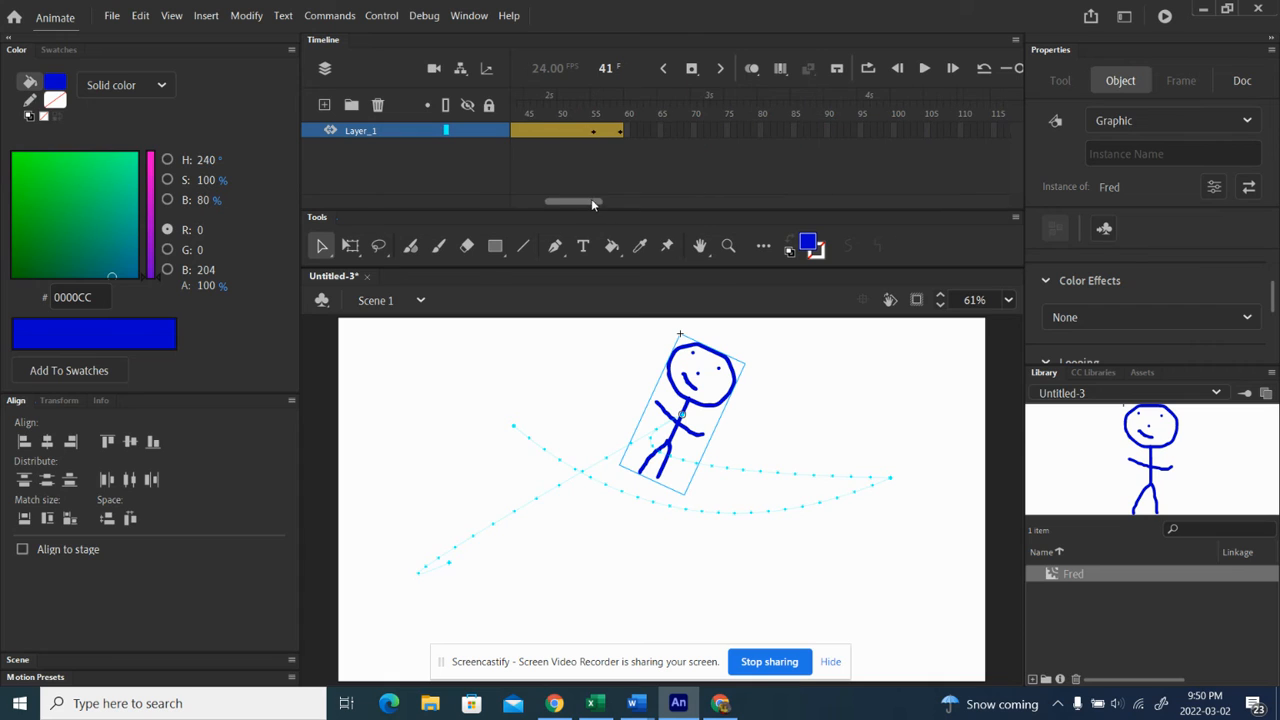
left_click(797, 129)
key("F5")
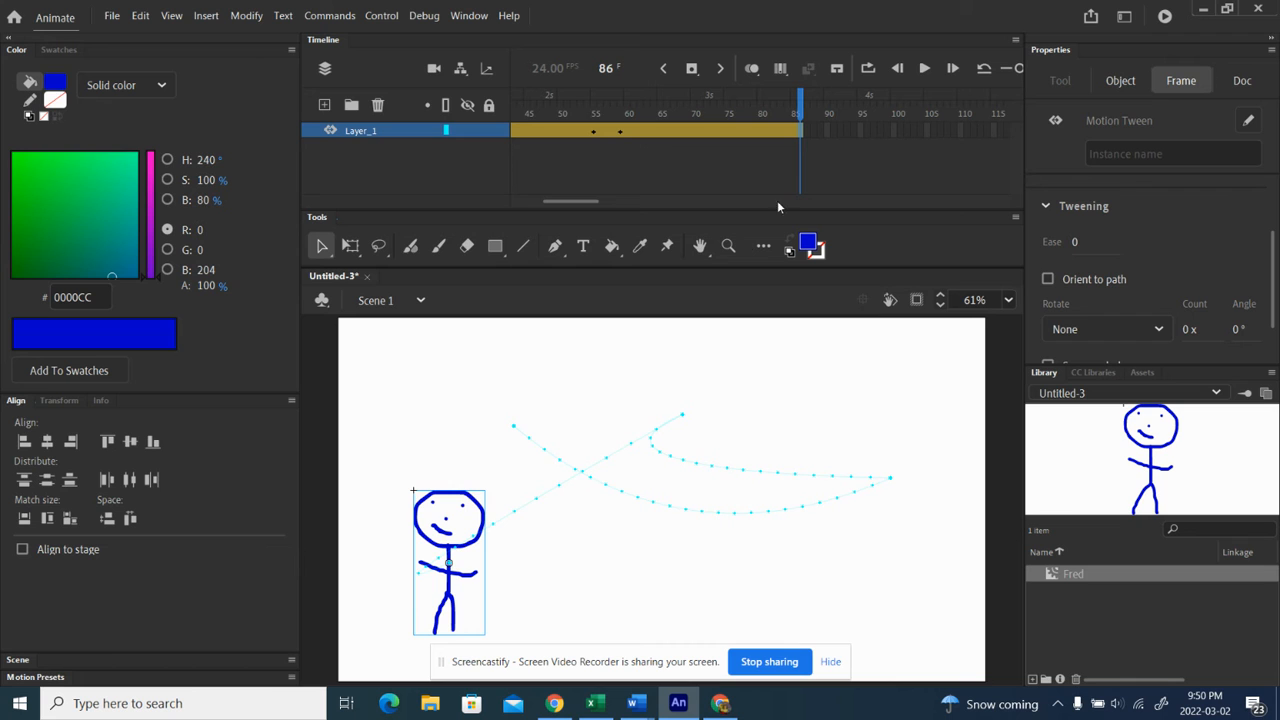
left_click(1165, 16)
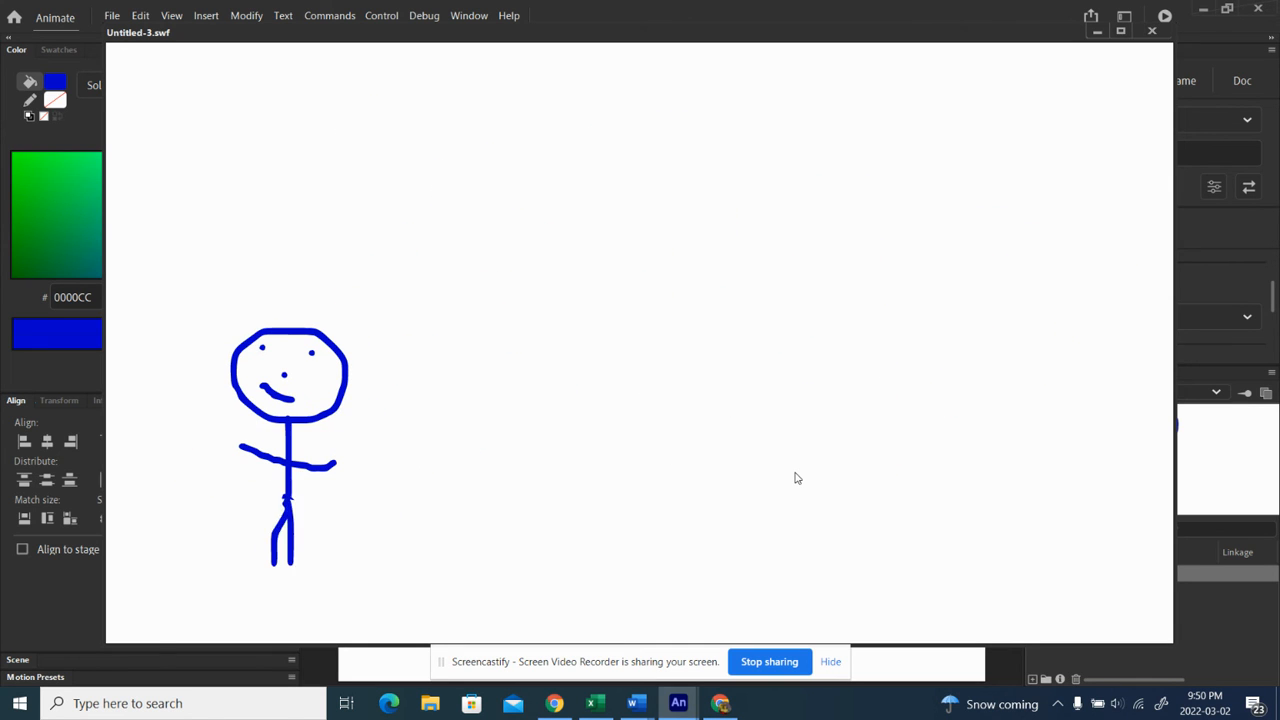
left_click(1151, 32)
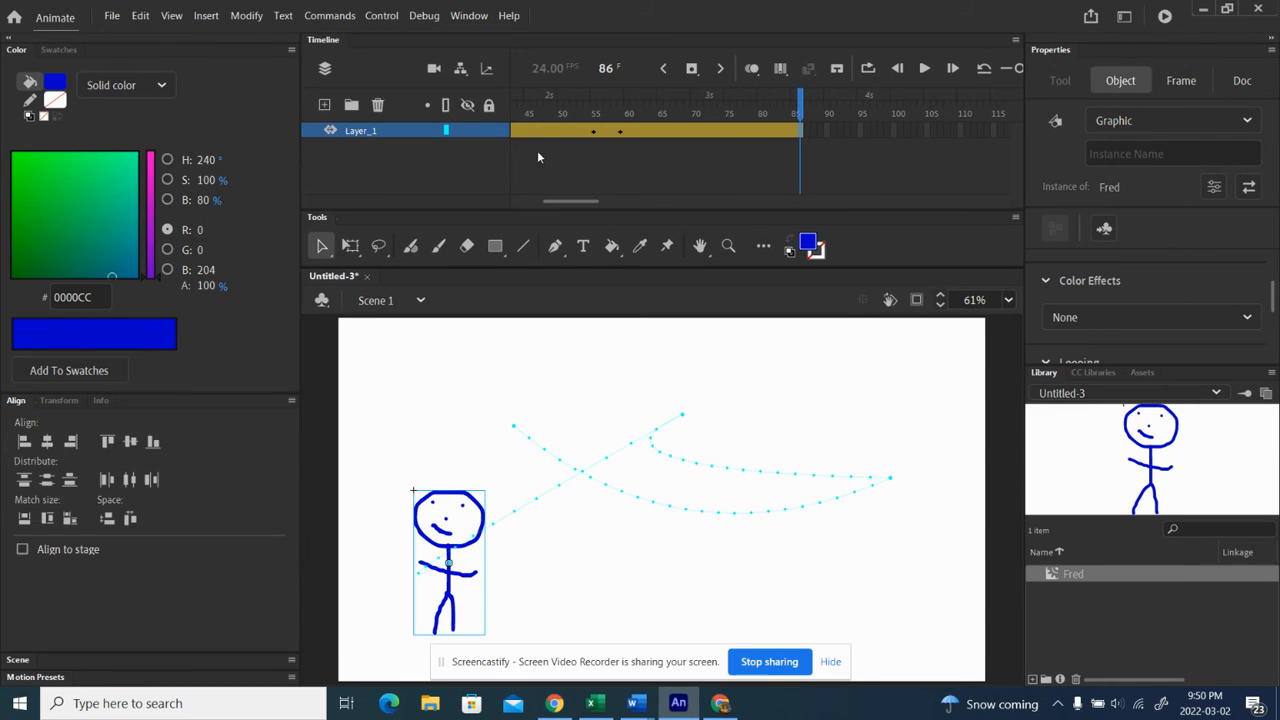
- Open the Fred symbol, draw an open mouth on the frame 4 pose with the Classic Brush, and check the poses through frame 9
double_click(480, 506)
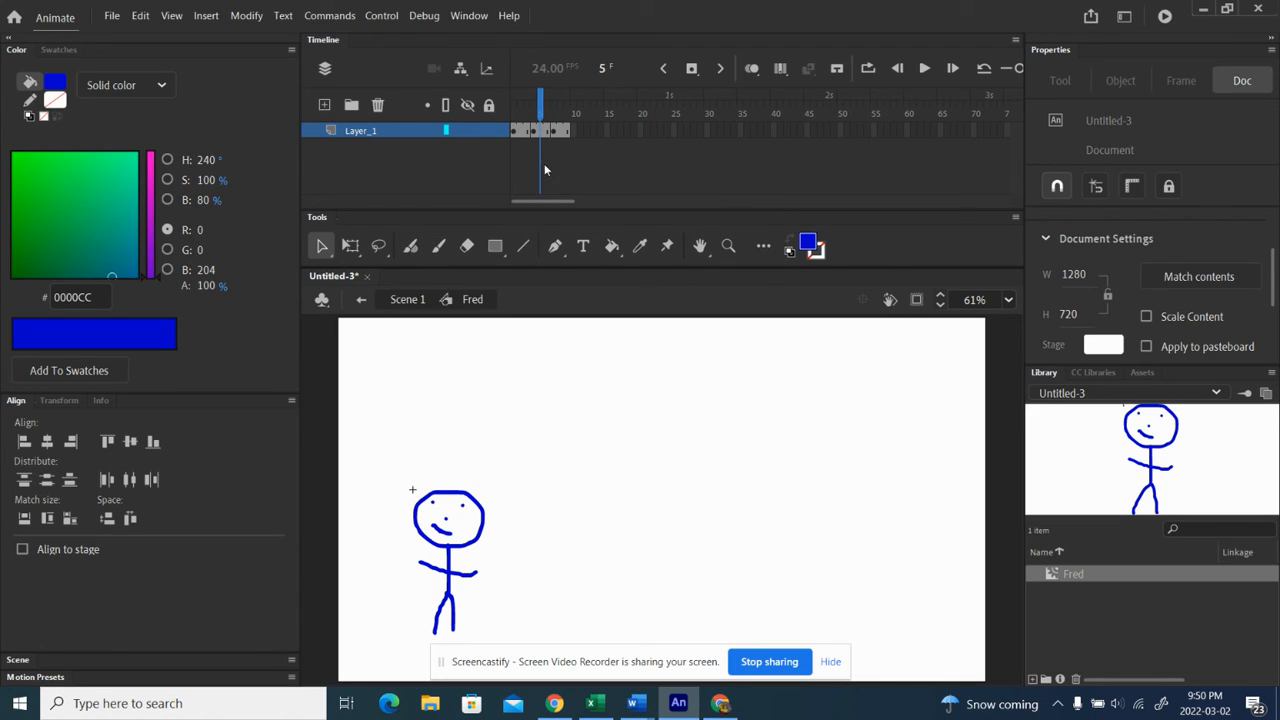
left_click(516, 131)
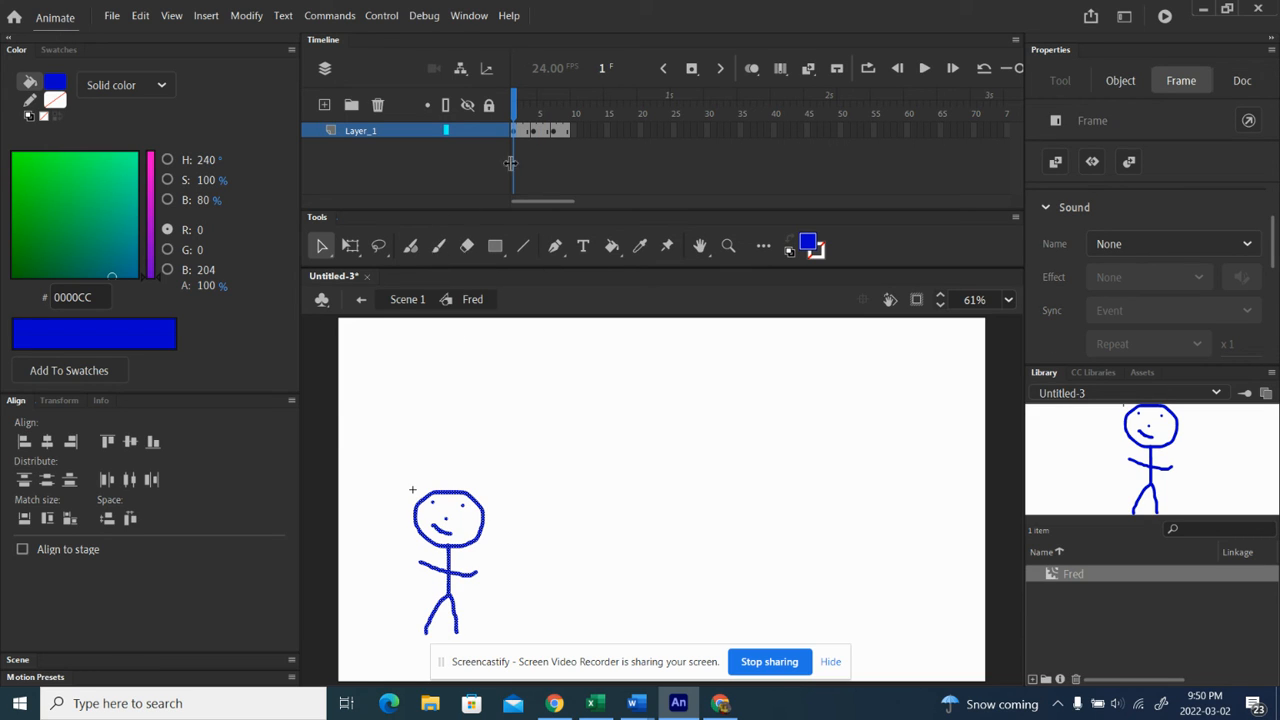
left_click(534, 132)
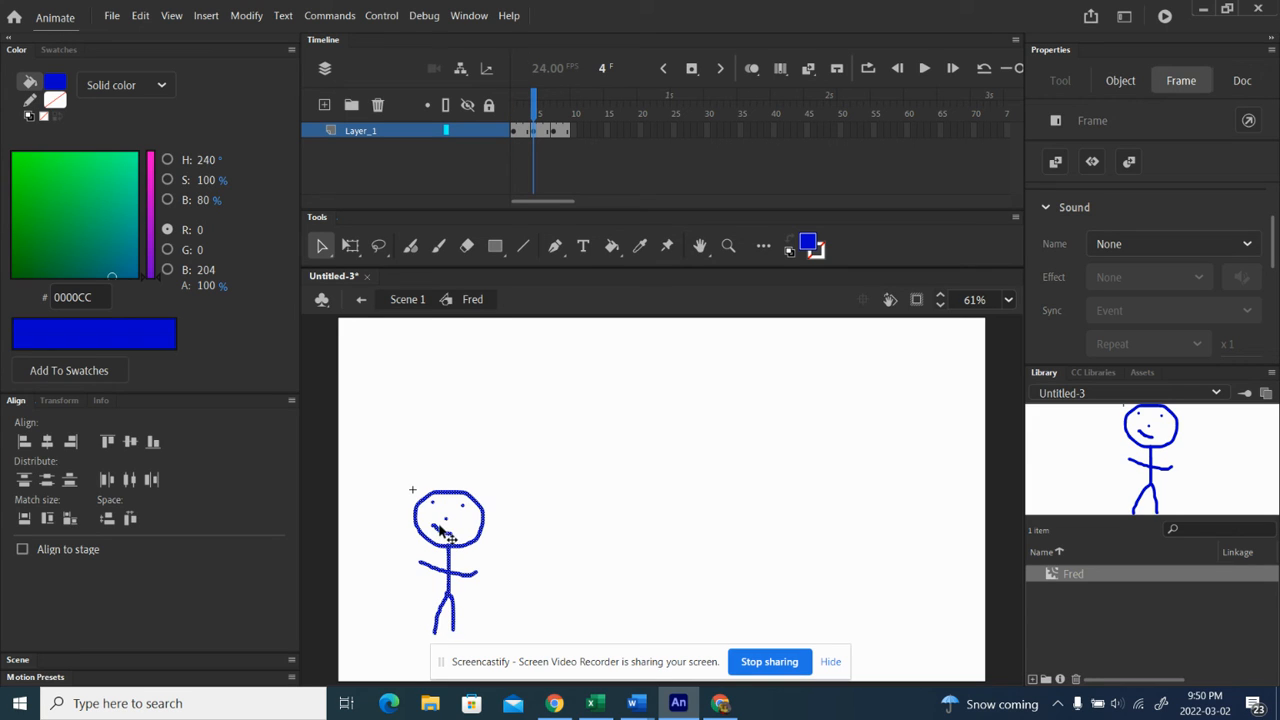
left_click(439, 247)
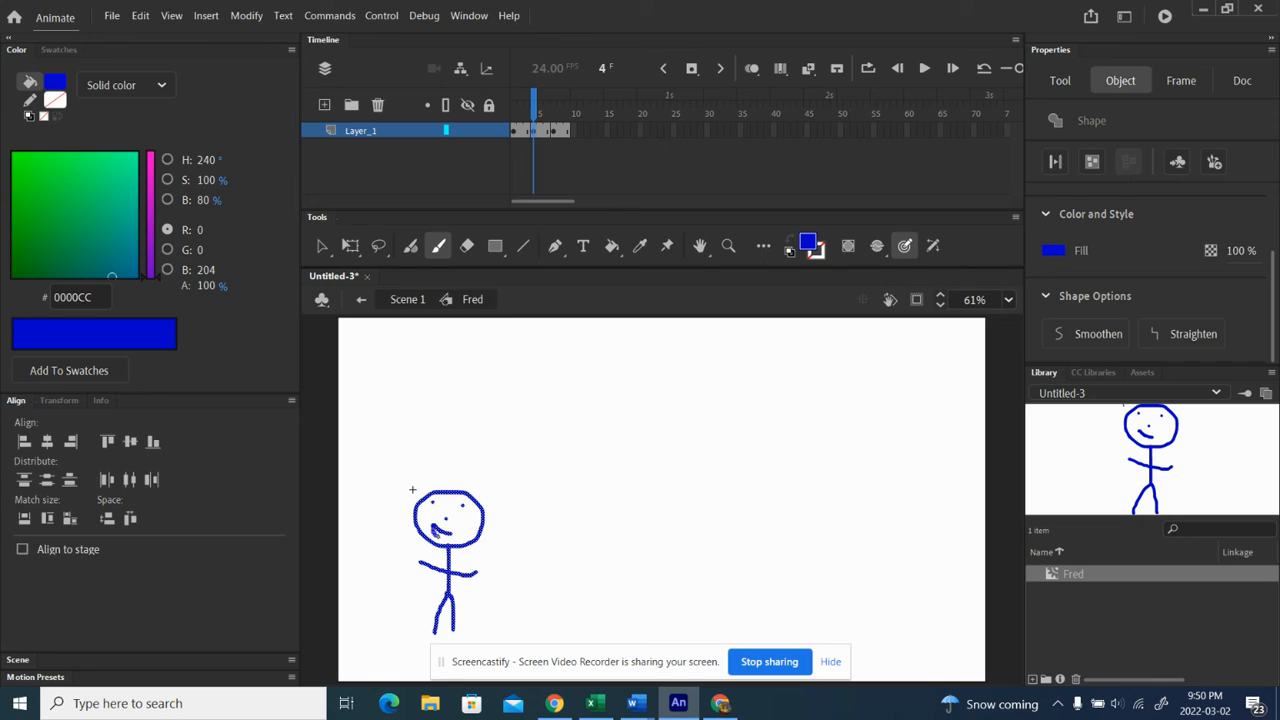
key("ctrl+z")
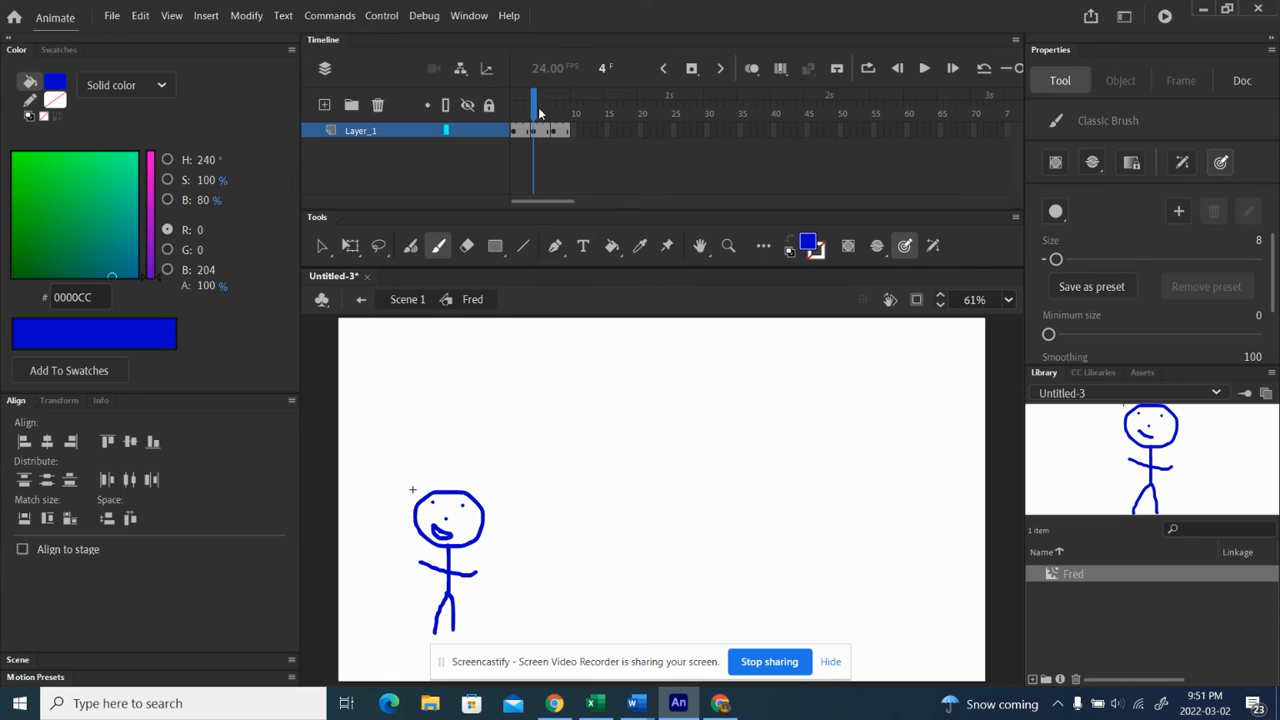
left_click_drag(539, 113, 553, 115)
mouse_move(545, 120)
left_mouse_down()
mouse_move(521, 125)
mouse_move(574, 130)
mouse_move(517, 130)
mouse_move(568, 130)
left_mouse_up()
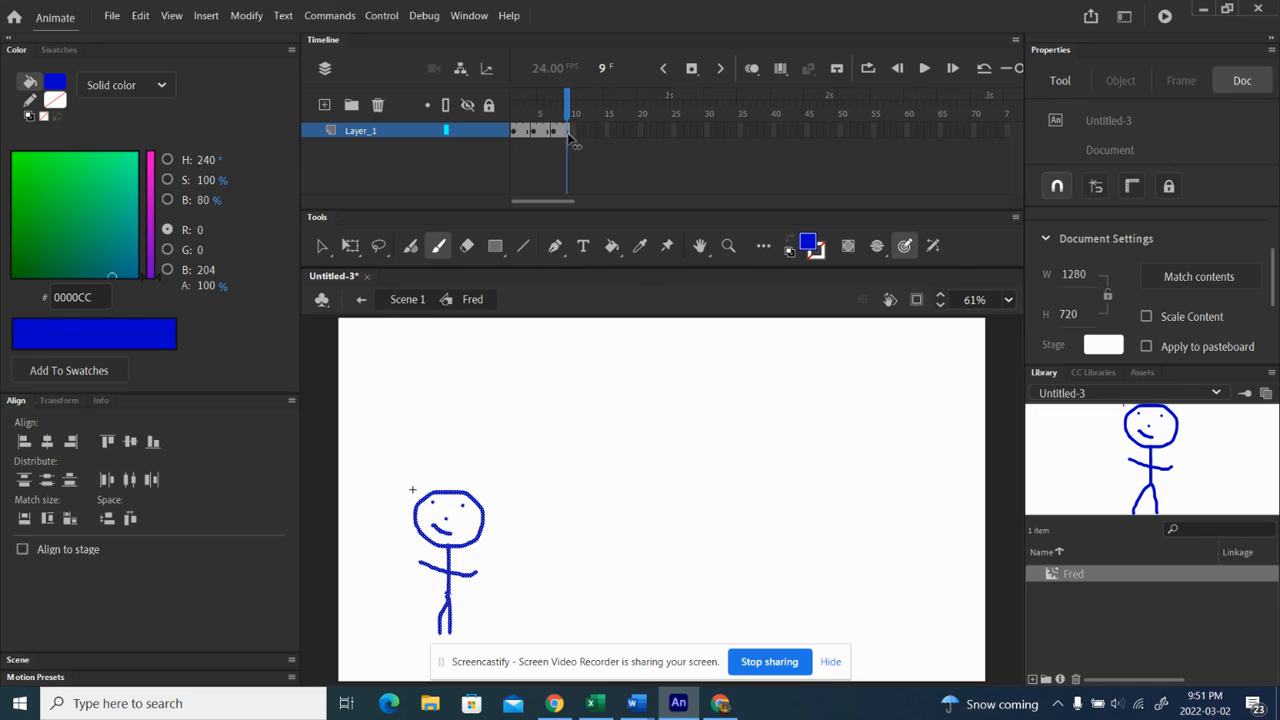
- Return to Scene 1 and test the movie with the new mouth pose
left_click(407, 299)
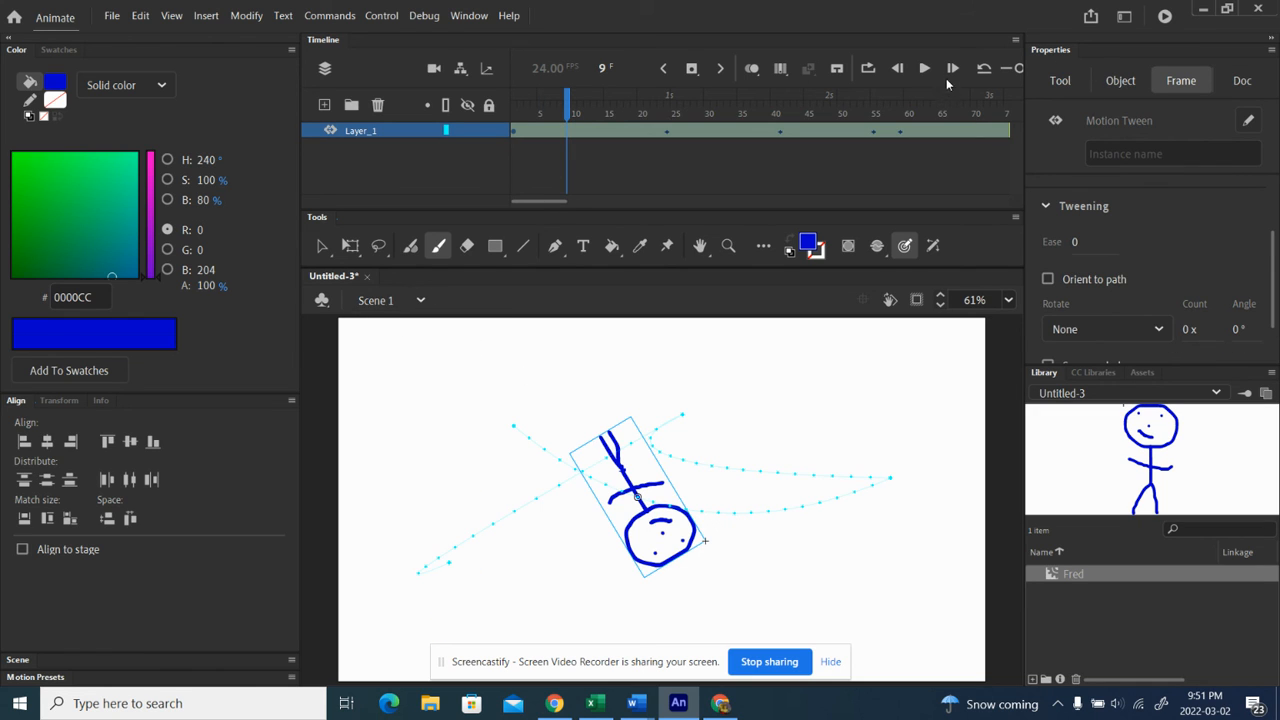
left_click(1165, 16)
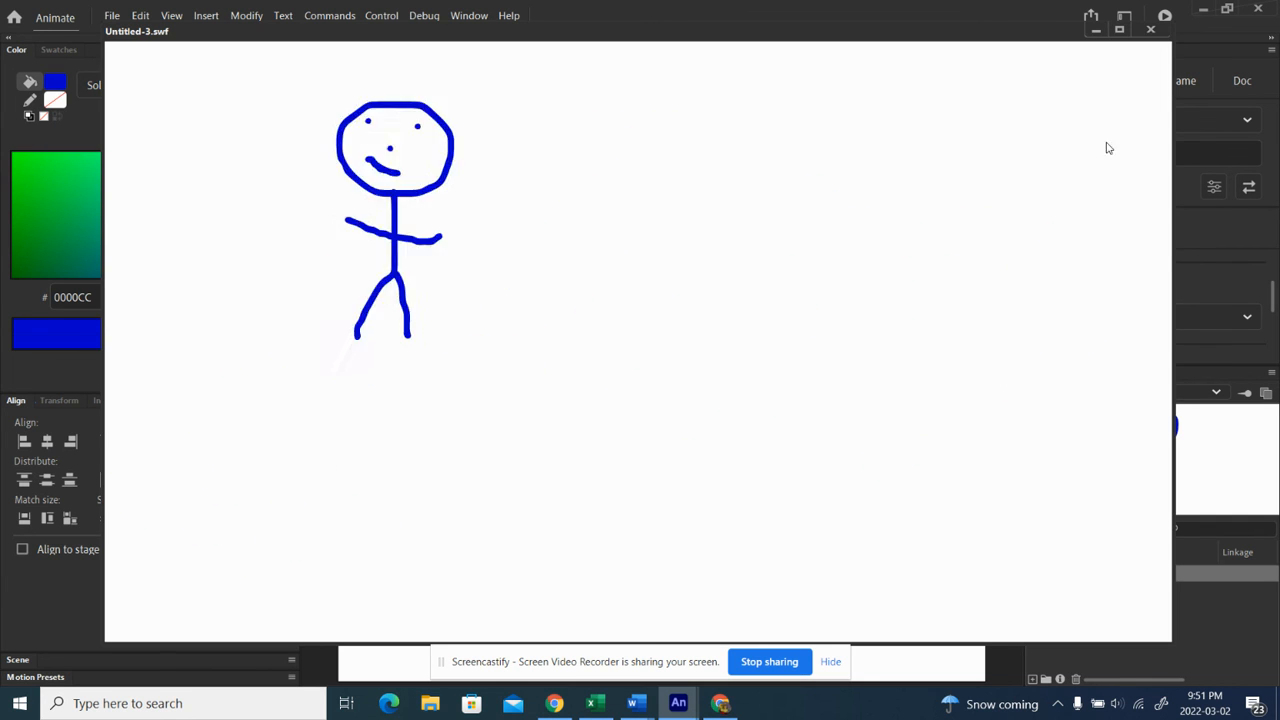
left_click(1150, 29)
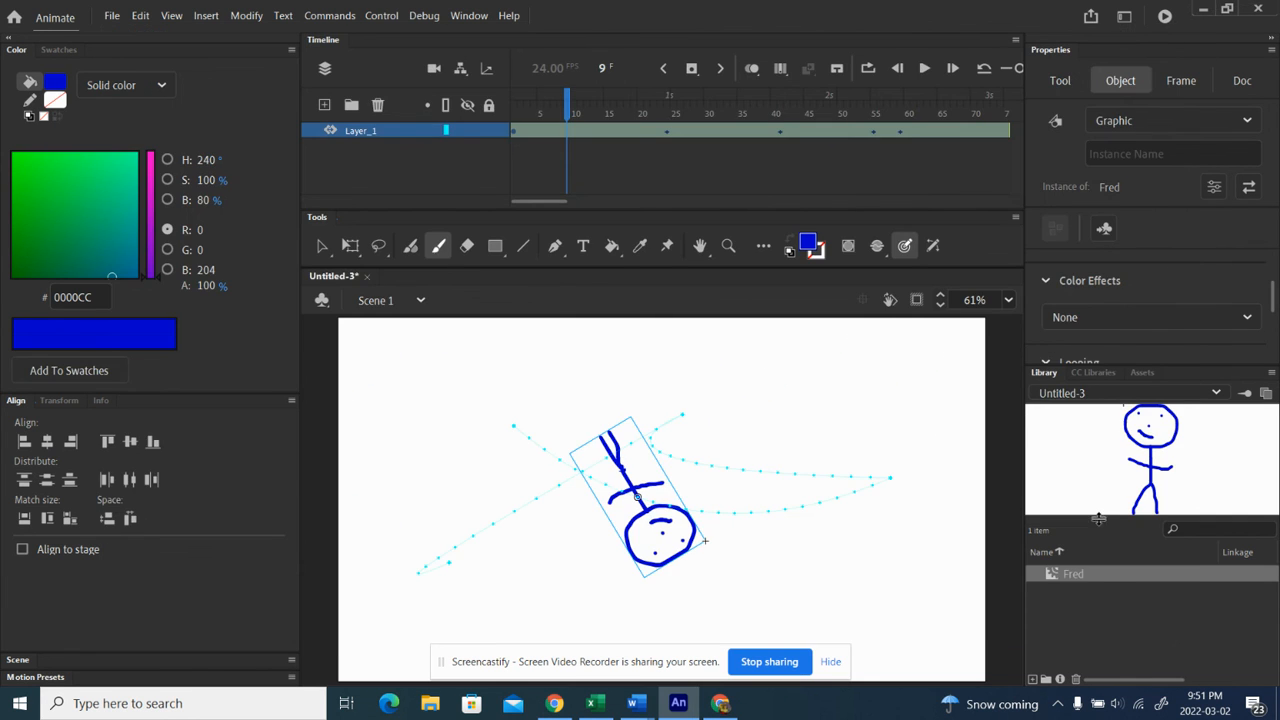
- Remove Fred's rotation along the motion tween with Rotate set to None and Orient to path off, and play the timeline from frame 1
left_click(552, 134)
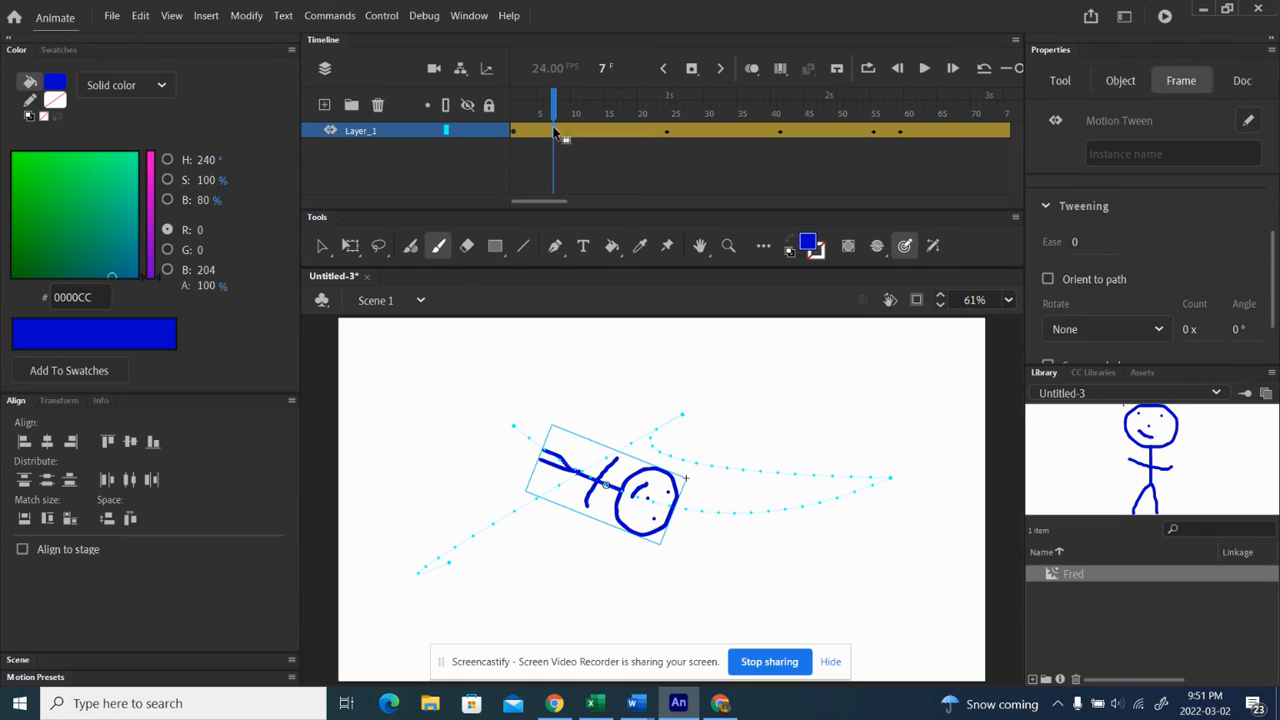
scroll(1274, 257, "down", 2)
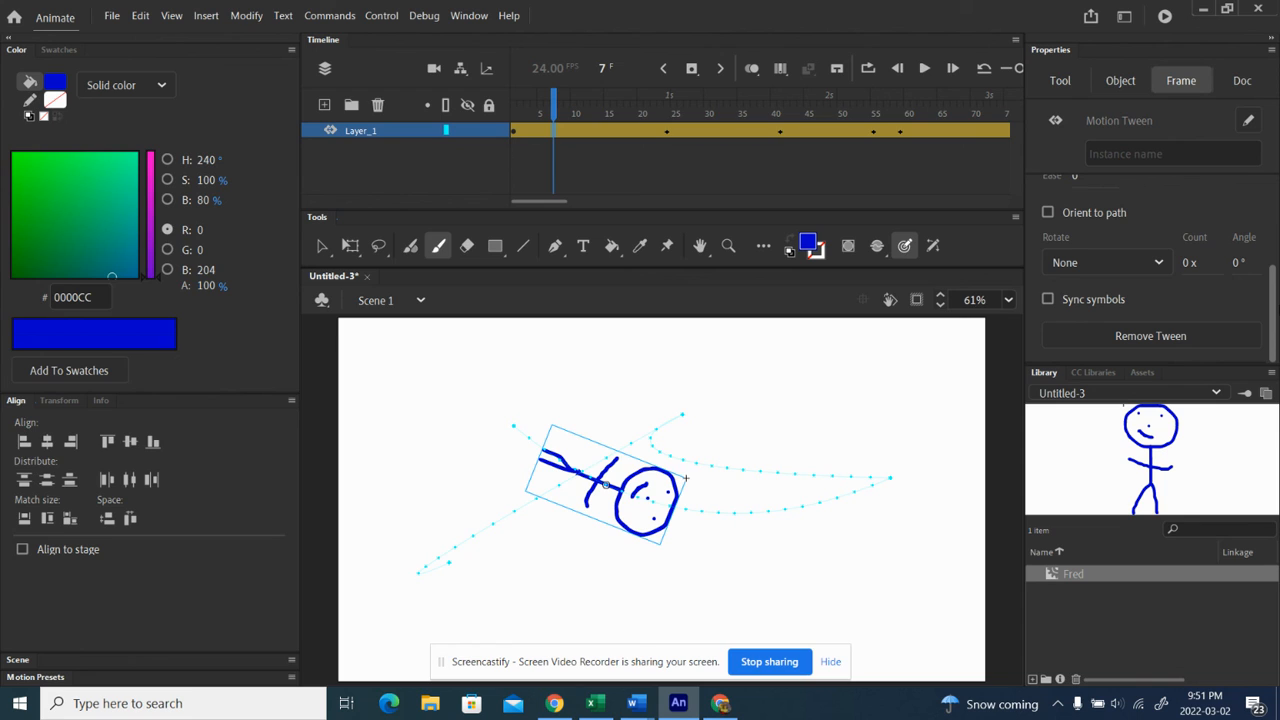
left_click(1159, 266)
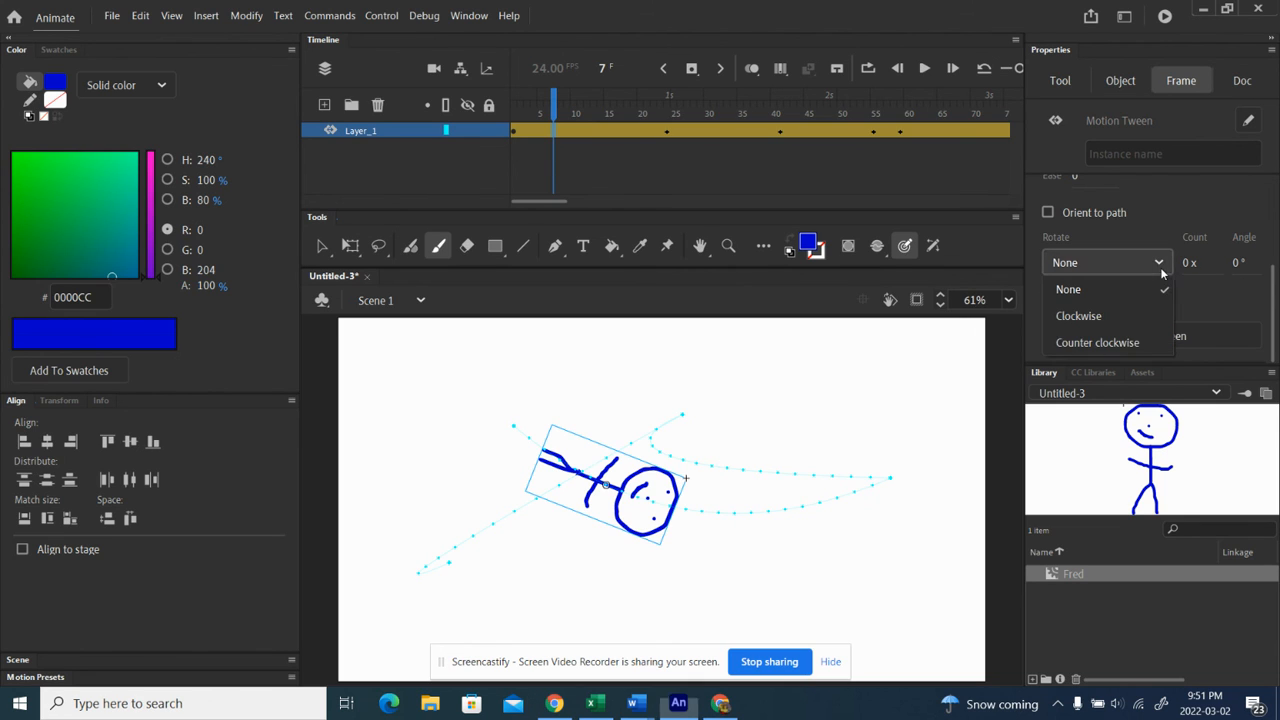
left_click(1104, 290)
scroll(1124, 240, "up", 3)
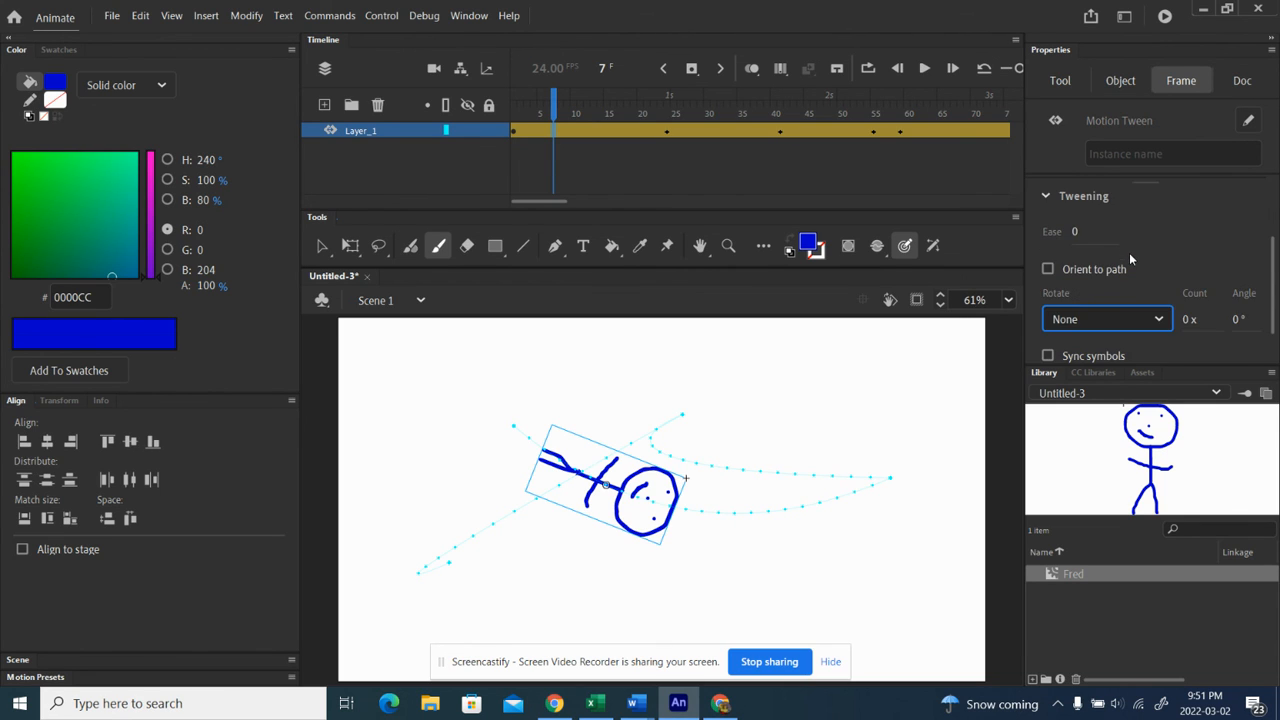
left_click(1053, 330)
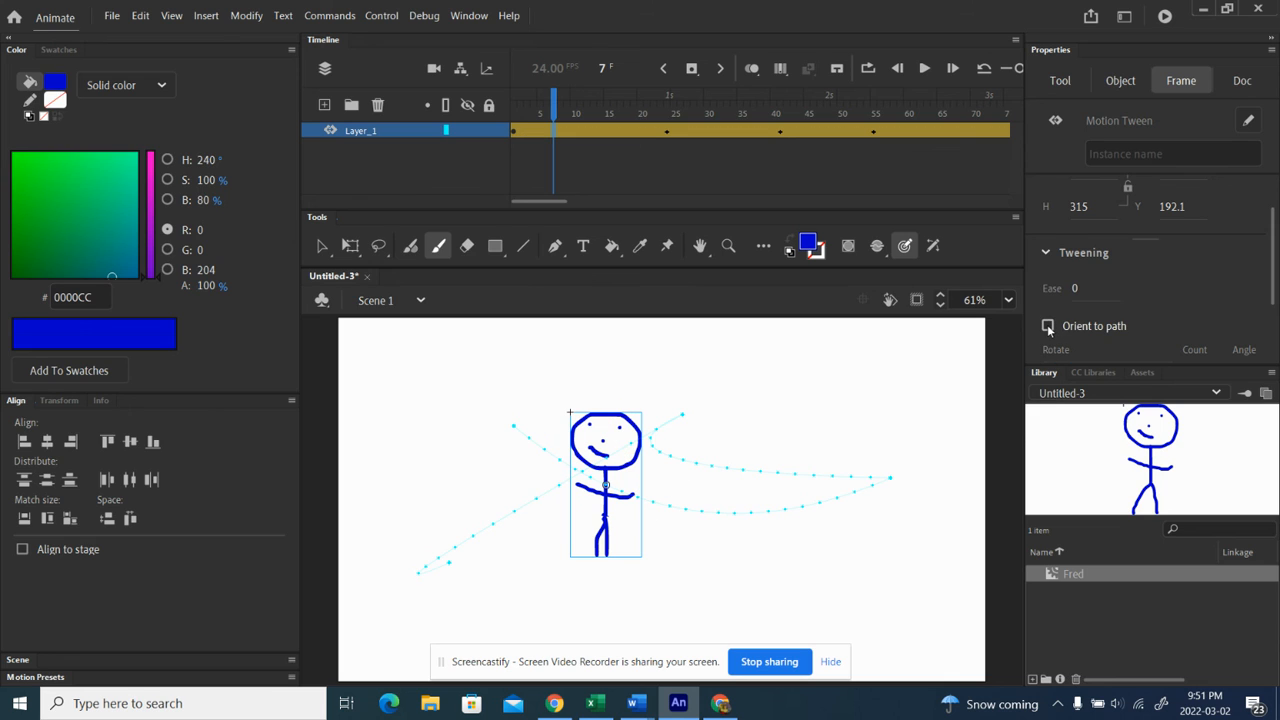
left_click_drag(553, 106, 513, 108)
left_click(924, 68)
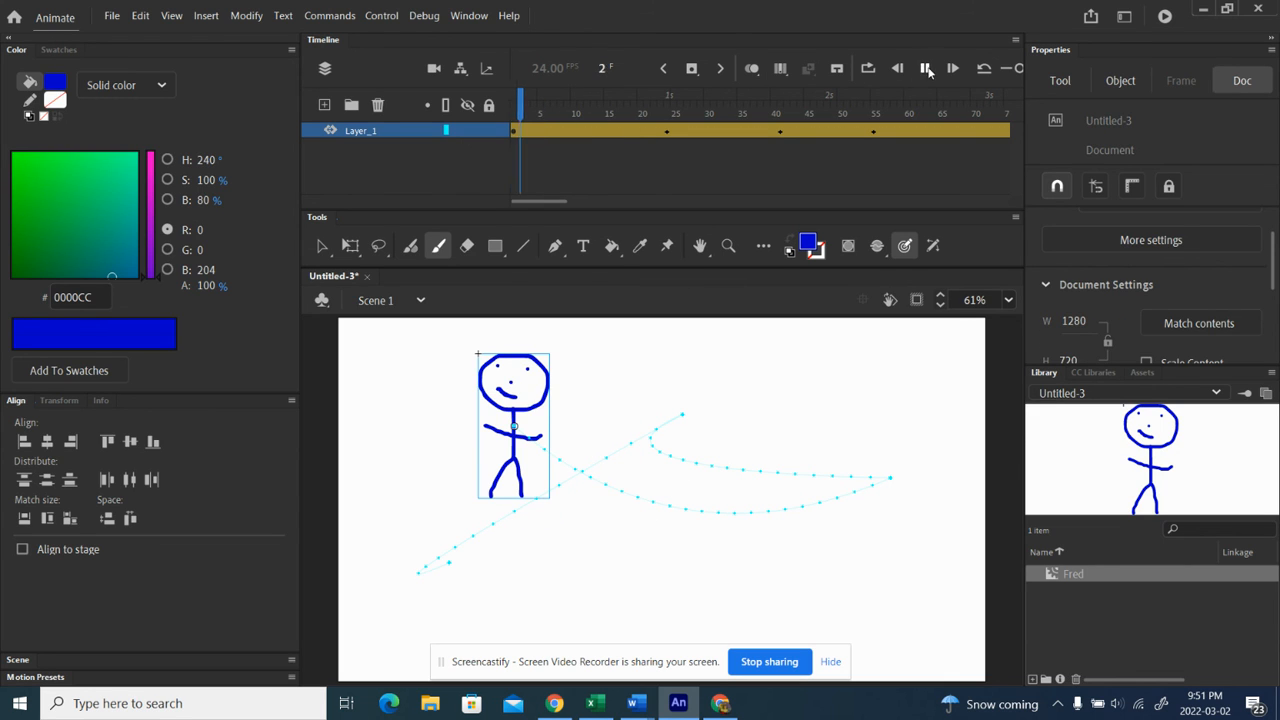